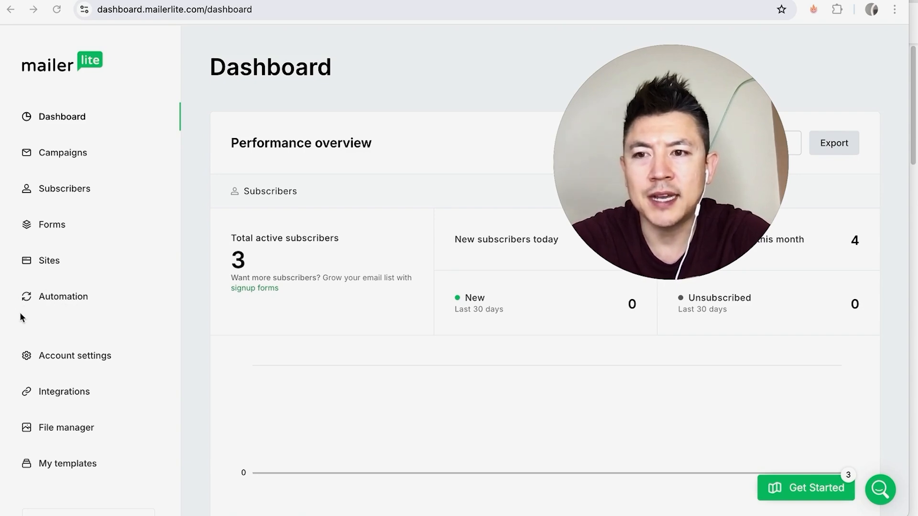
# Go to the automation templates and look through the available workflow templates.
pyautogui.click(30, 300)
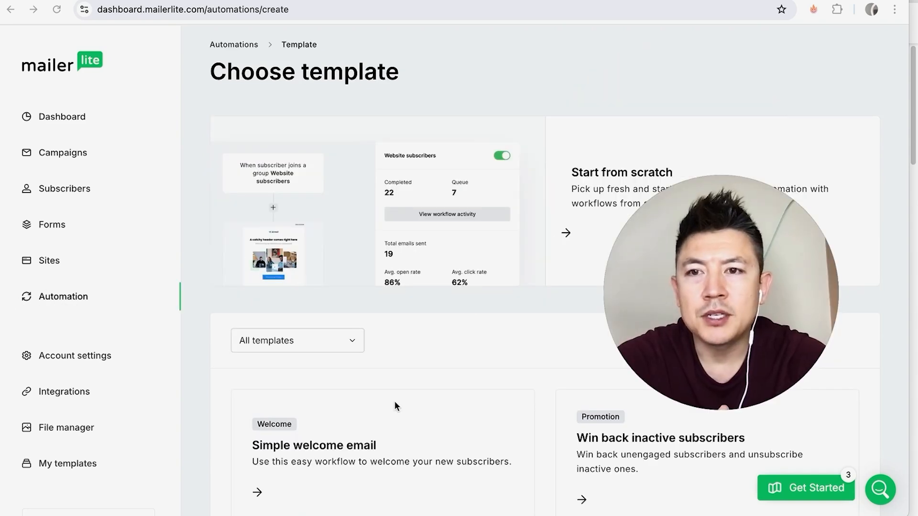
pyautogui.scroll(-6, 395, 402)
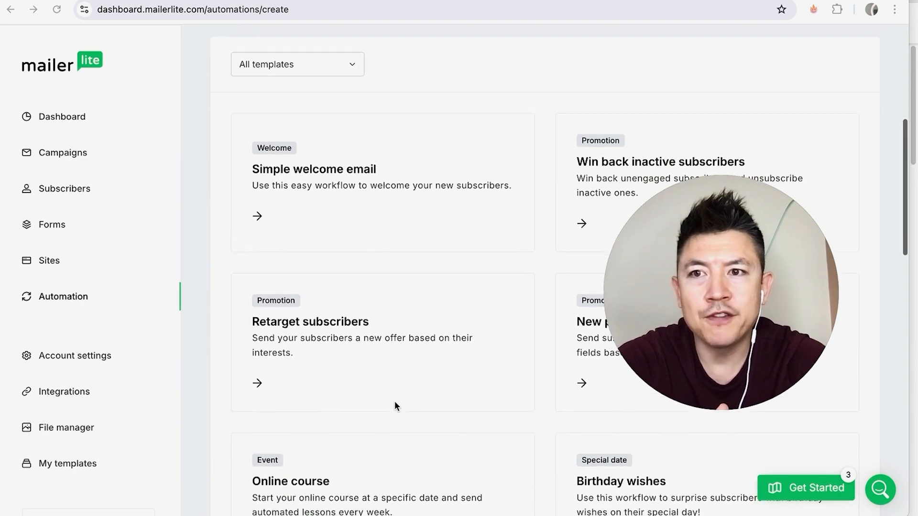
pyautogui.scroll(-19, 394, 404)
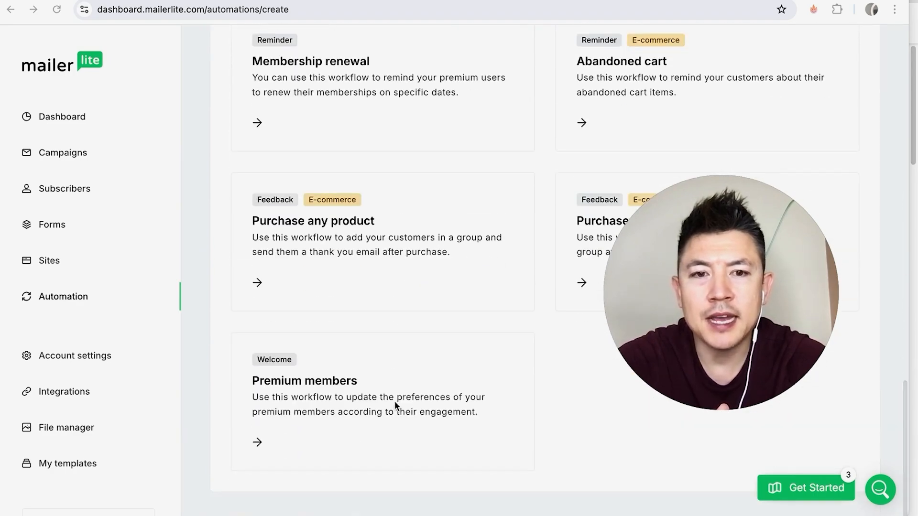
pyautogui.scroll(12, 394, 400)
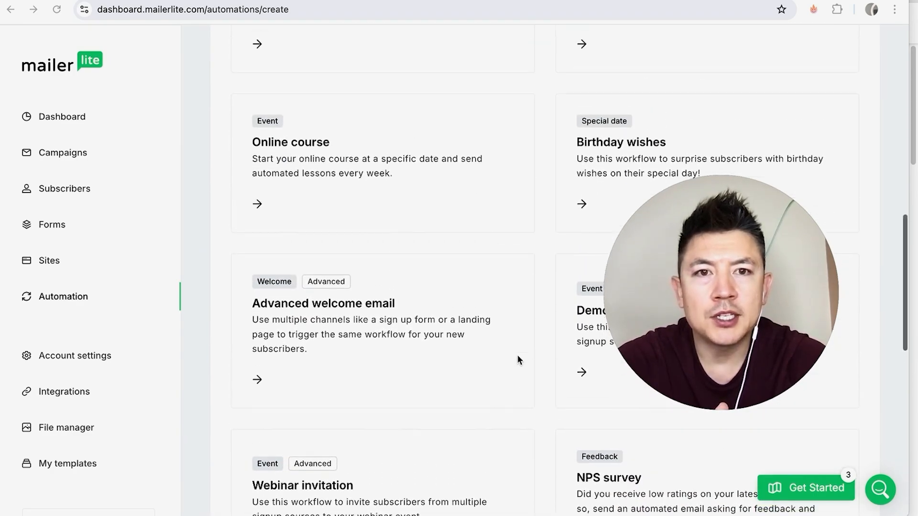
pyautogui.scroll(5, 517, 356)
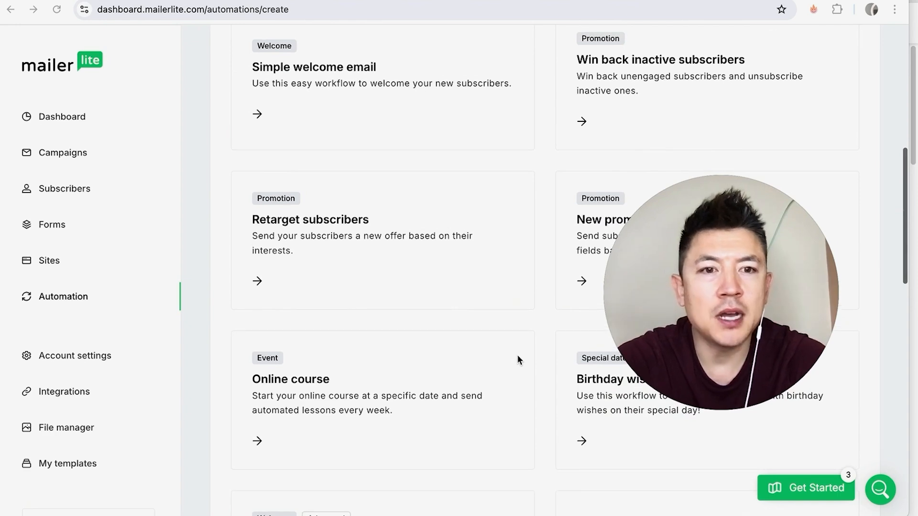
pyautogui.scroll(3, 521, 325)
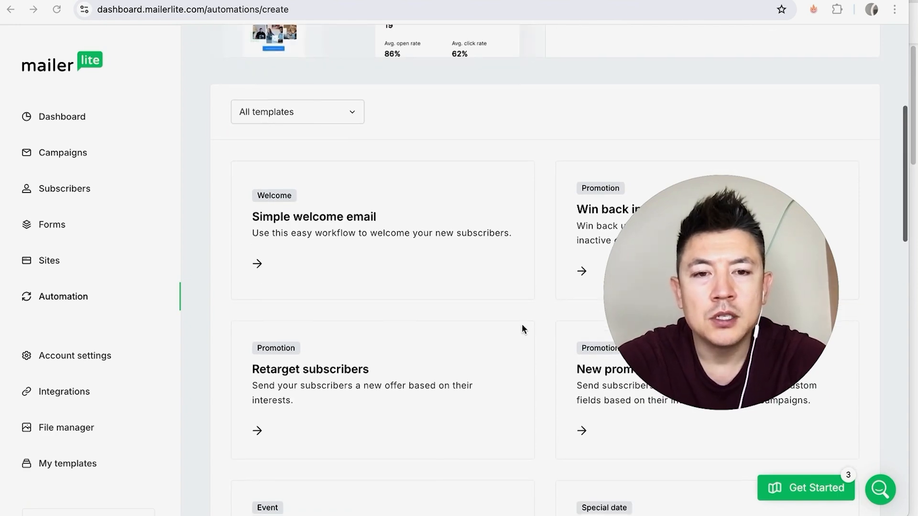
pyautogui.scroll(-4, 522, 326)
pyautogui.scroll(2, 522, 326)
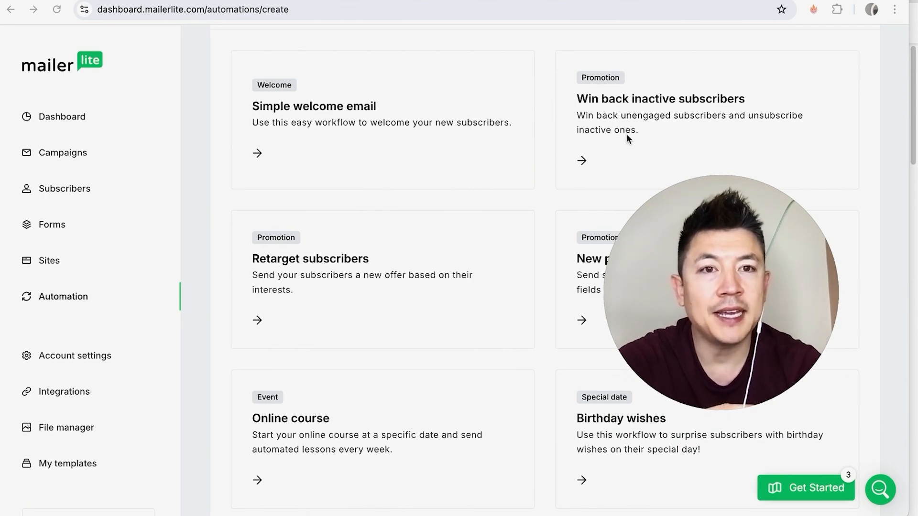
pyautogui.scroll(-2, 544, 263)
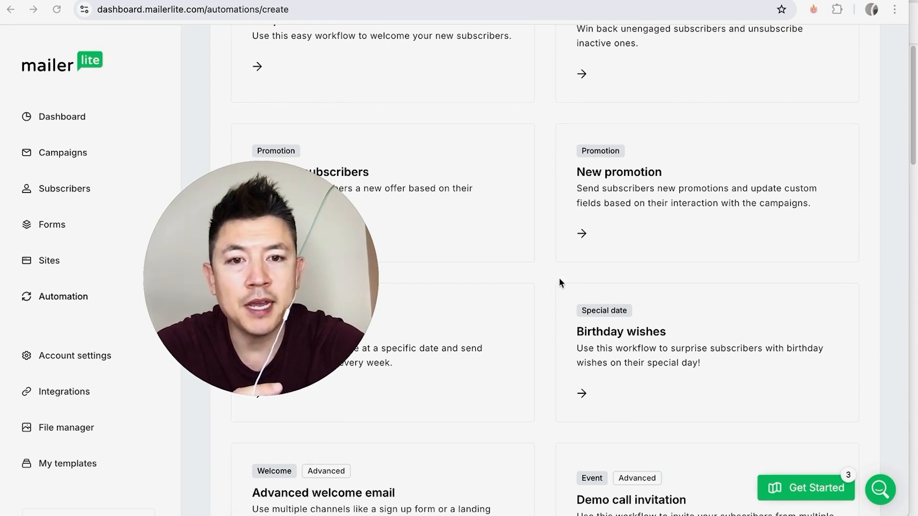
pyautogui.scroll(-1, 544, 282)
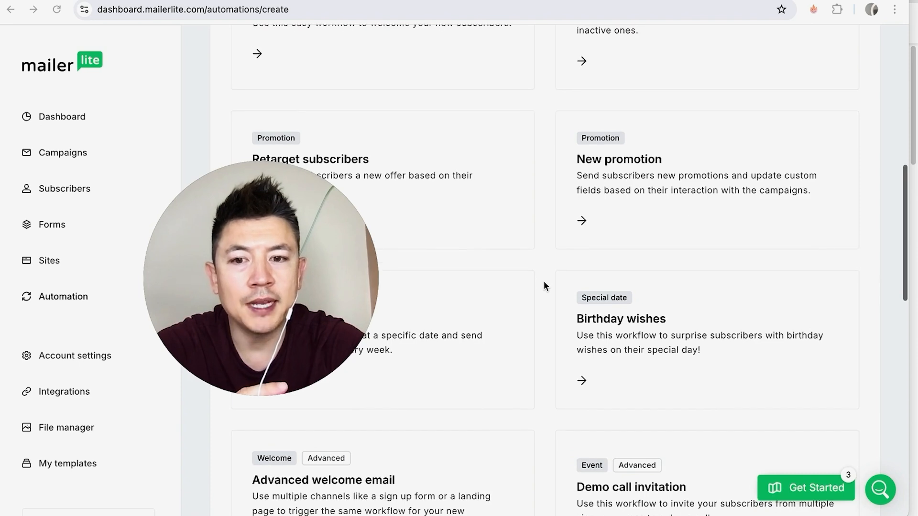
pyautogui.scroll(-3, 543, 282)
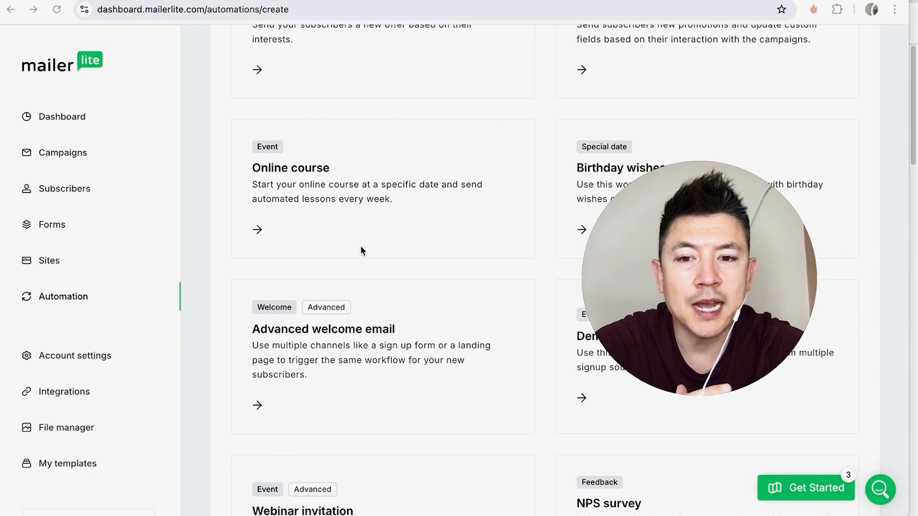
pyautogui.scroll(6, 361, 247)
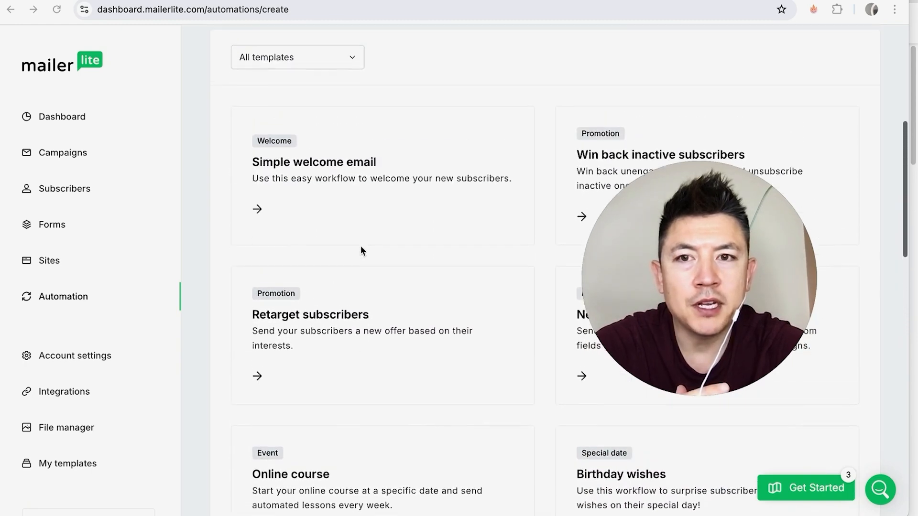
# Review the workflow in the Birthday wishes template and select that template for the new automation.
pyautogui.scroll(-3, 361, 248)
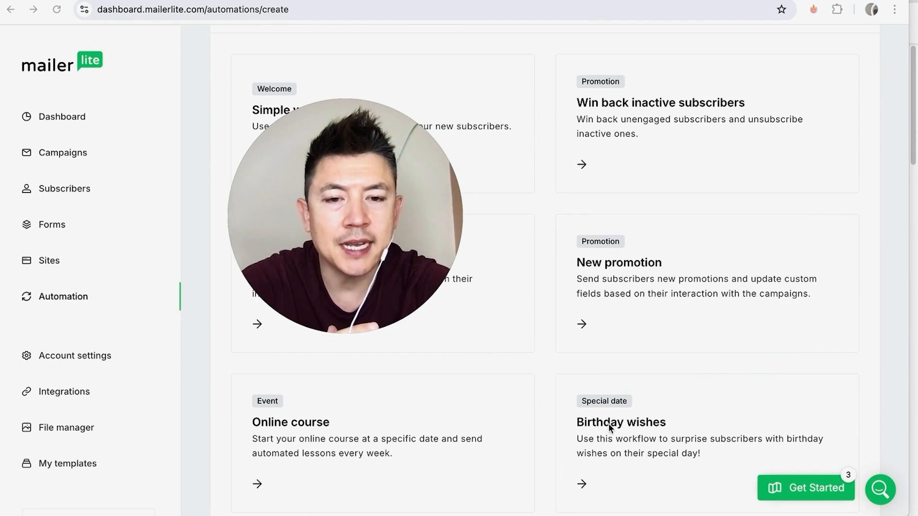
pyautogui.scroll(-2, 610, 427)
pyautogui.click(595, 372)
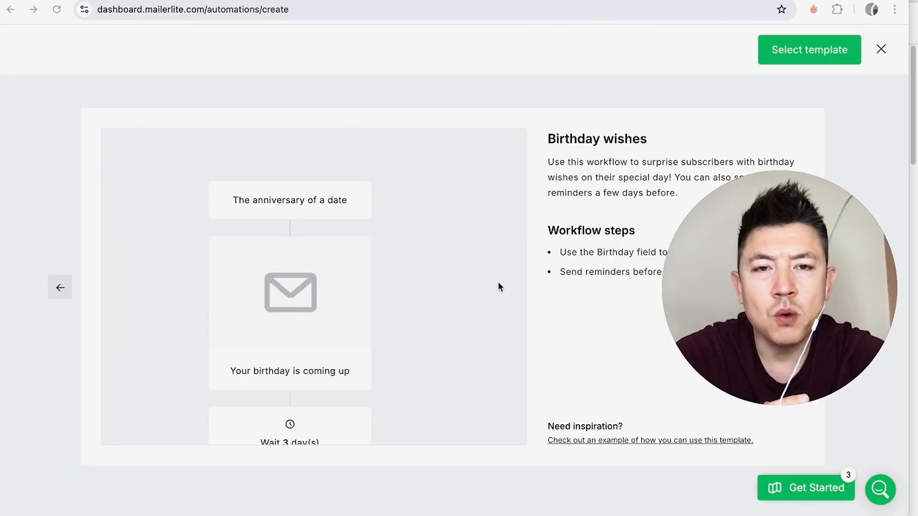
pyautogui.scroll(-1, 290, 165)
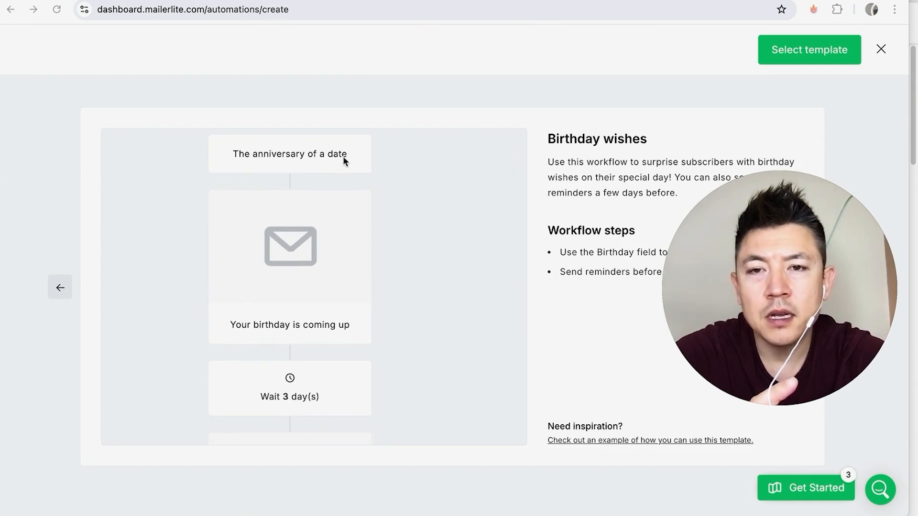
pyautogui.scroll(-1, 354, 210)
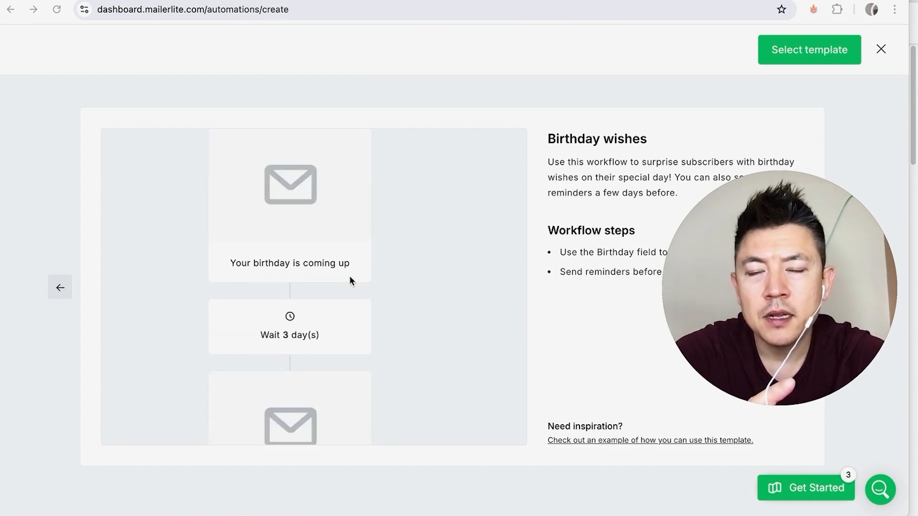
pyautogui.scroll(1, 373, 276)
pyautogui.scroll(-2, 373, 276)
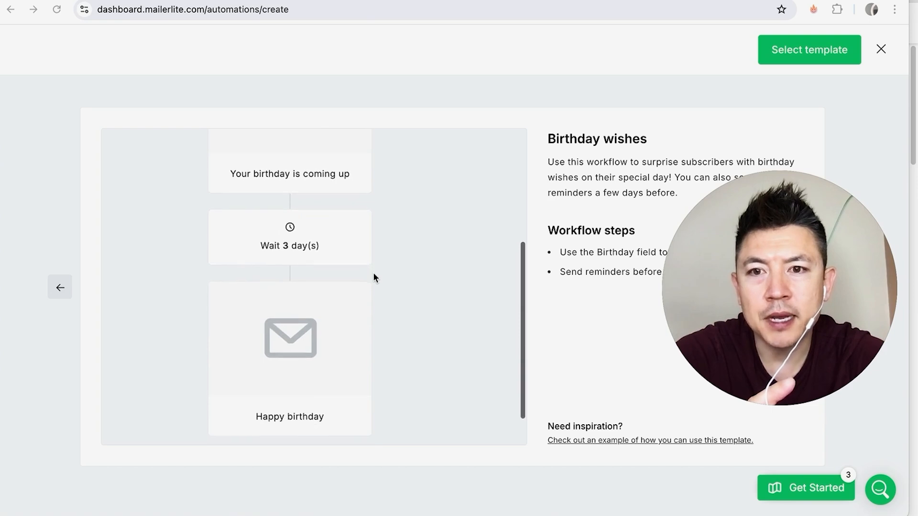
pyautogui.scroll(2, 368, 230)
pyautogui.scroll(-3, 366, 230)
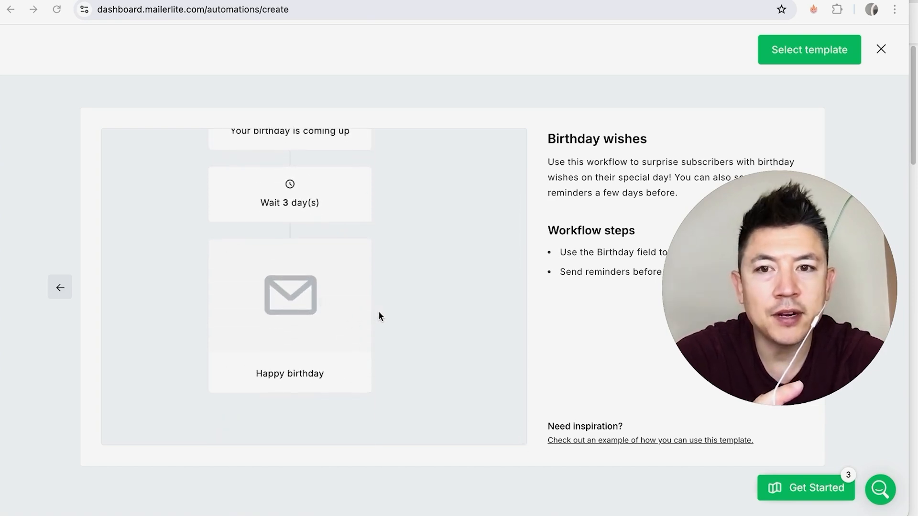
pyautogui.scroll(5, 405, 303)
pyautogui.scroll(-2, 405, 302)
pyautogui.scroll(2, 405, 306)
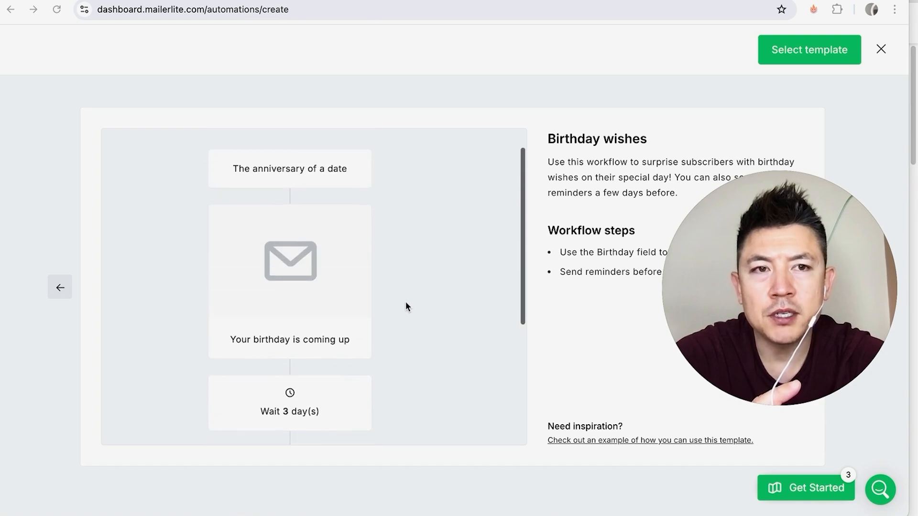
pyautogui.click(801, 50)
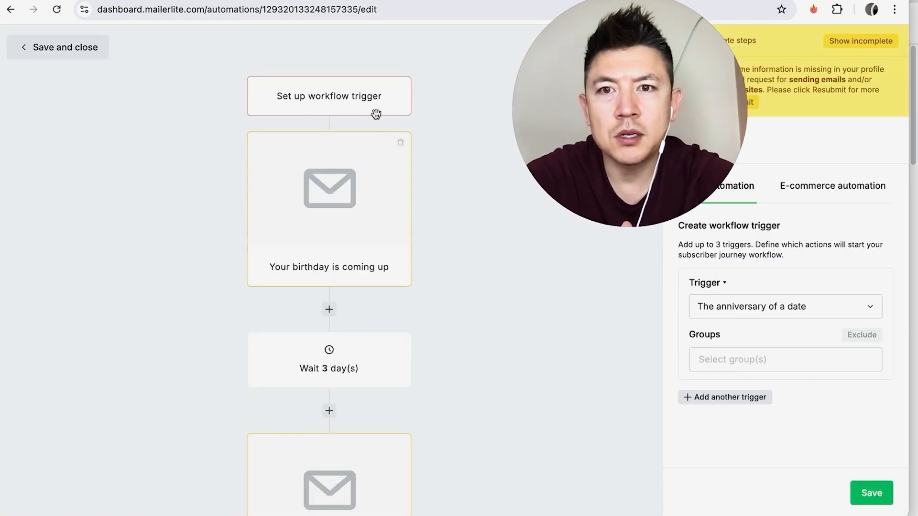
# Set the workflow trigger to the anniversary of a date for the Youtube Subscribers group, using the Sign Up date field.
pyautogui.click(859, 313)
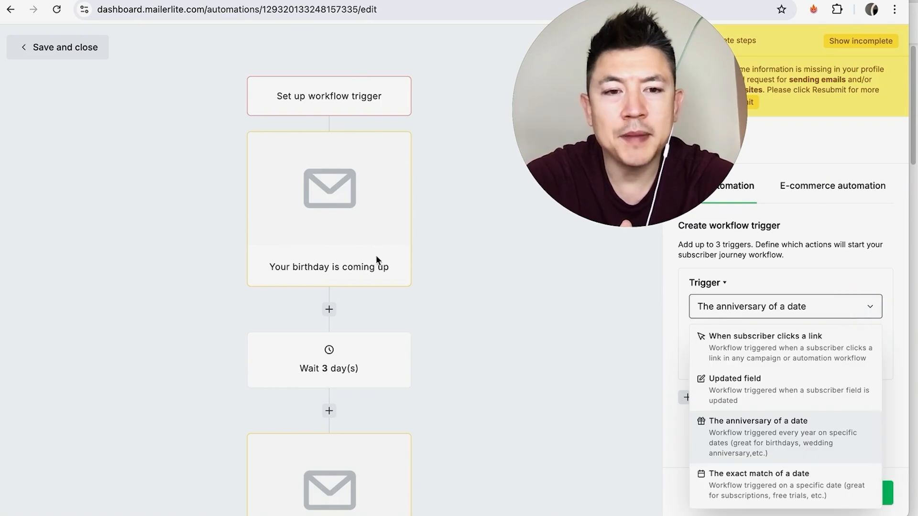
pyautogui.click(776, 436)
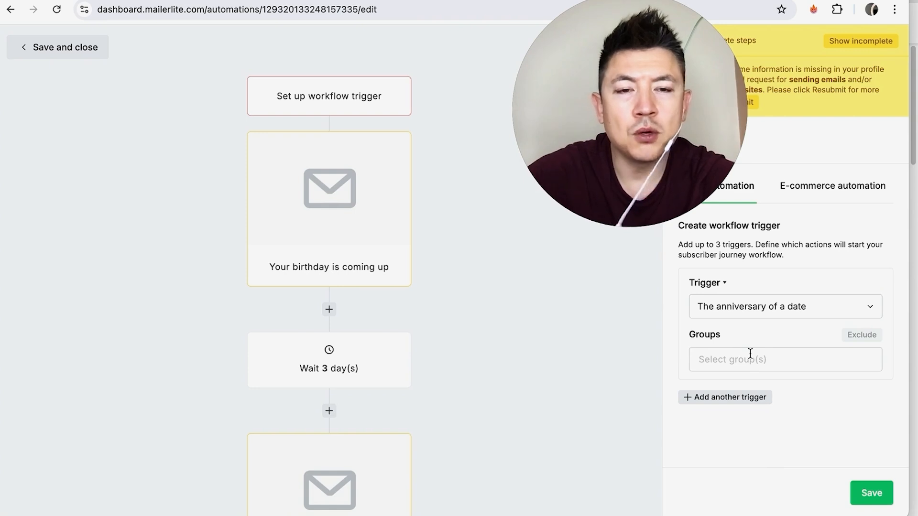
pyautogui.click(752, 358)
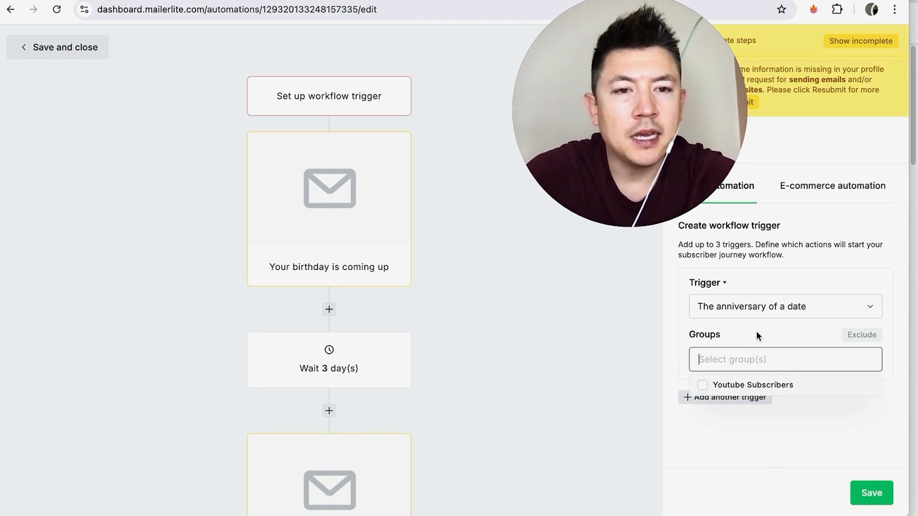
pyautogui.click(702, 385)
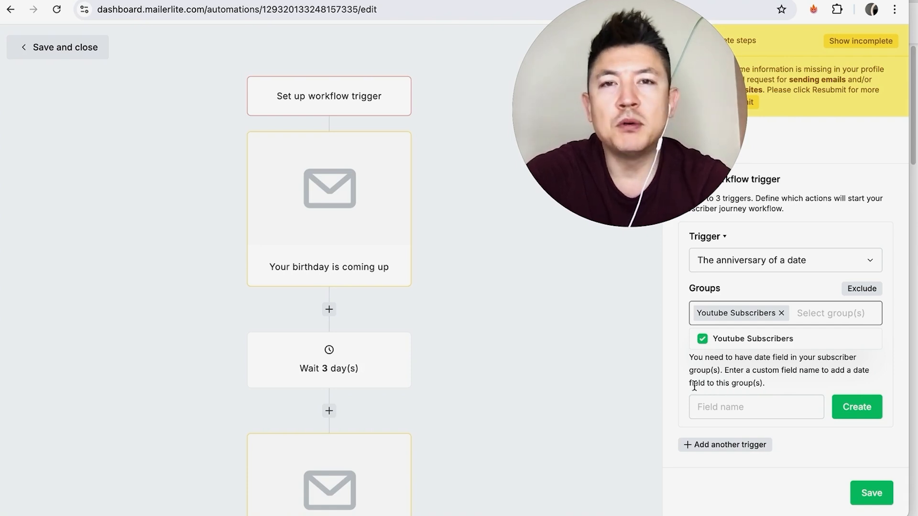
pyautogui.click(674, 324)
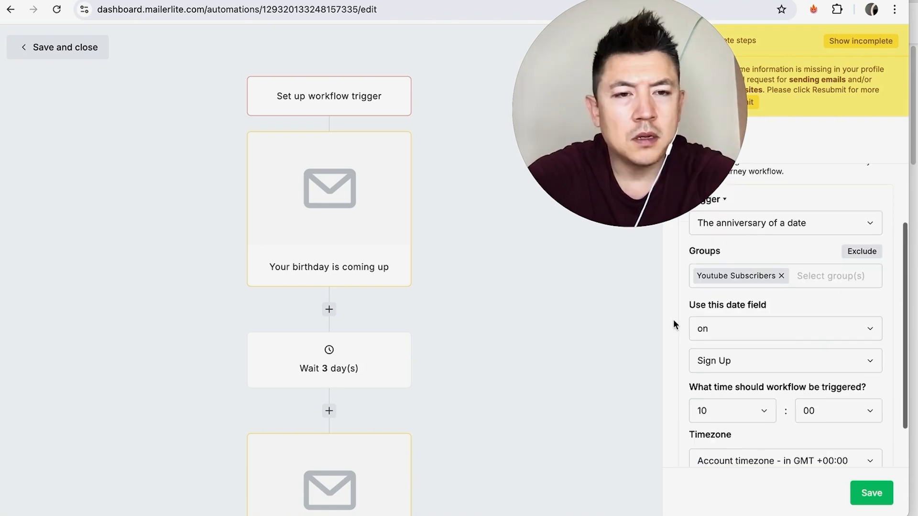
# Set the trigger's timezone to America/Los Angeles (-07:00) and save the trigger.
pyautogui.scroll(-2, 674, 325)
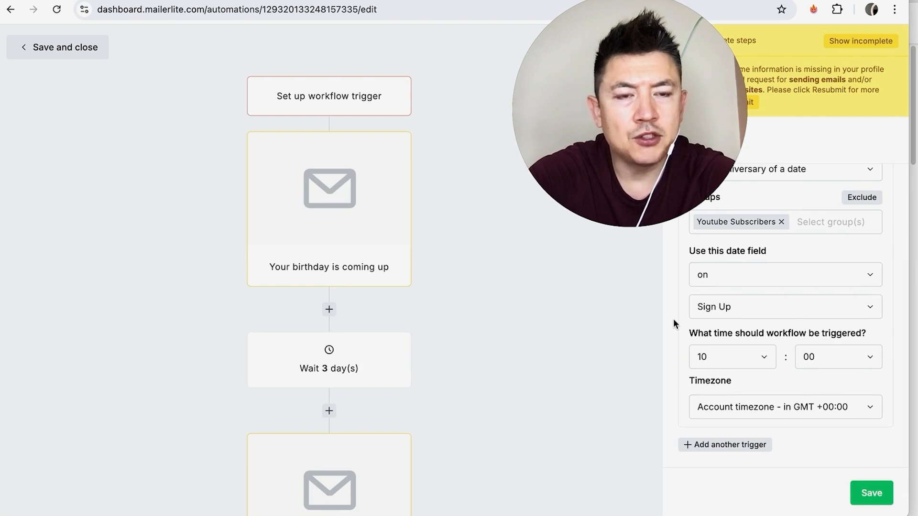
pyautogui.click(774, 406)
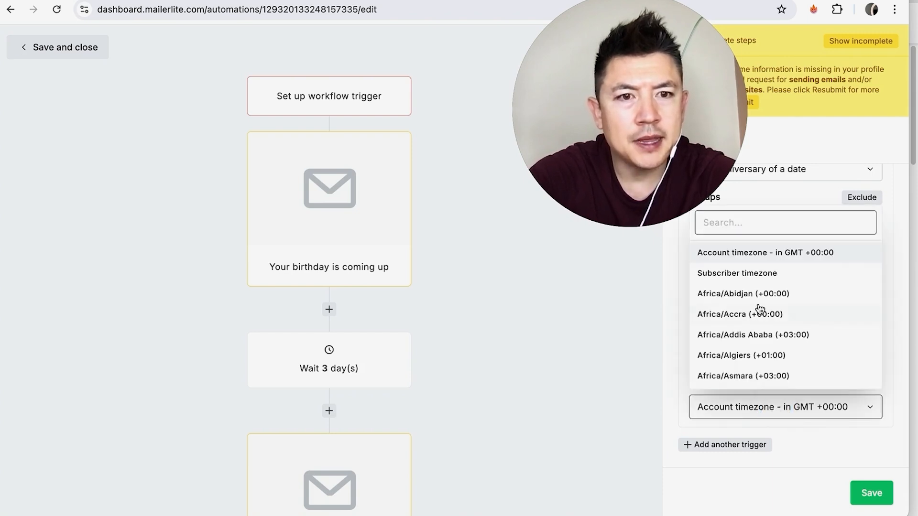
pyautogui.click(783, 226)
pyautogui.click(744, 255)
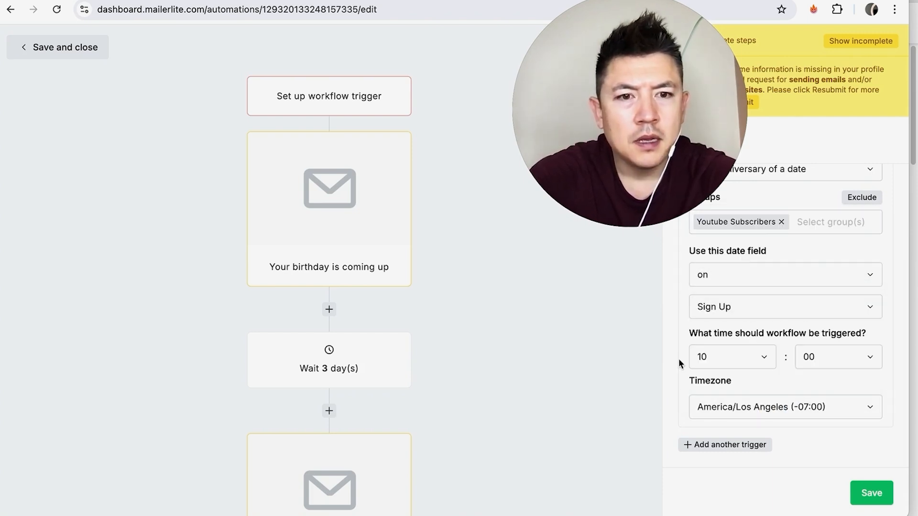
pyautogui.click(870, 494)
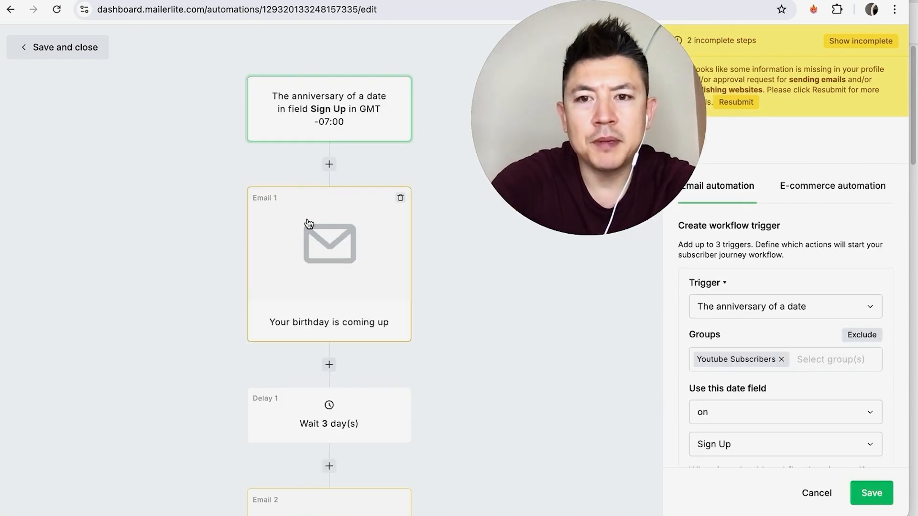
# Review the settings of the first email, from its name and subject through tracking and language.
pyautogui.click(357, 299)
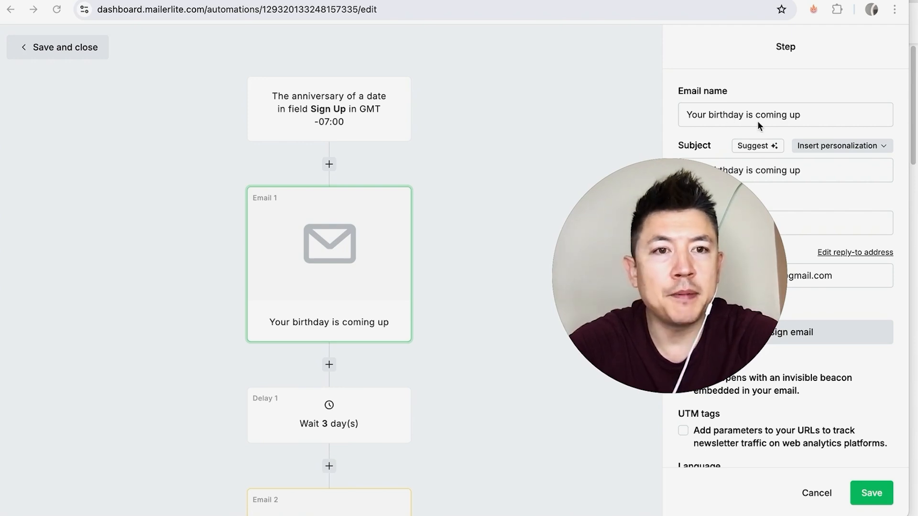
pyautogui.scroll(-1, 818, 189)
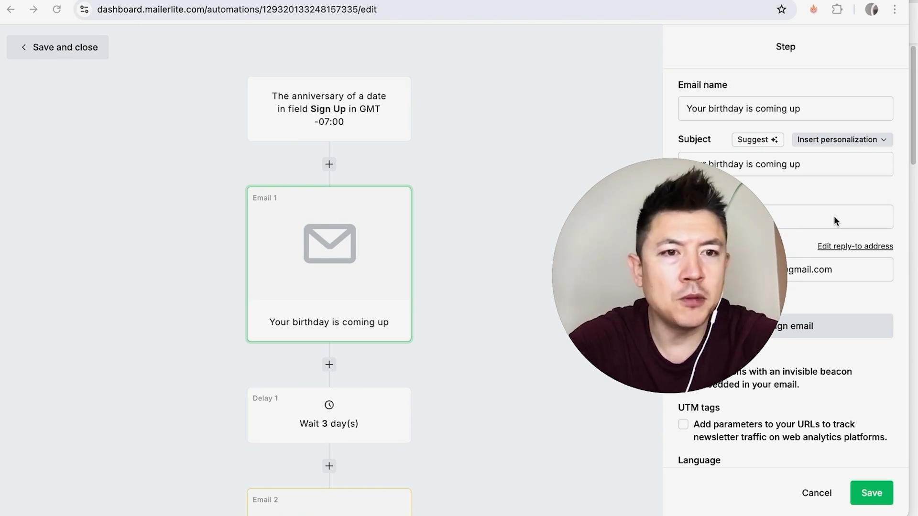
pyautogui.scroll(-1, 854, 274)
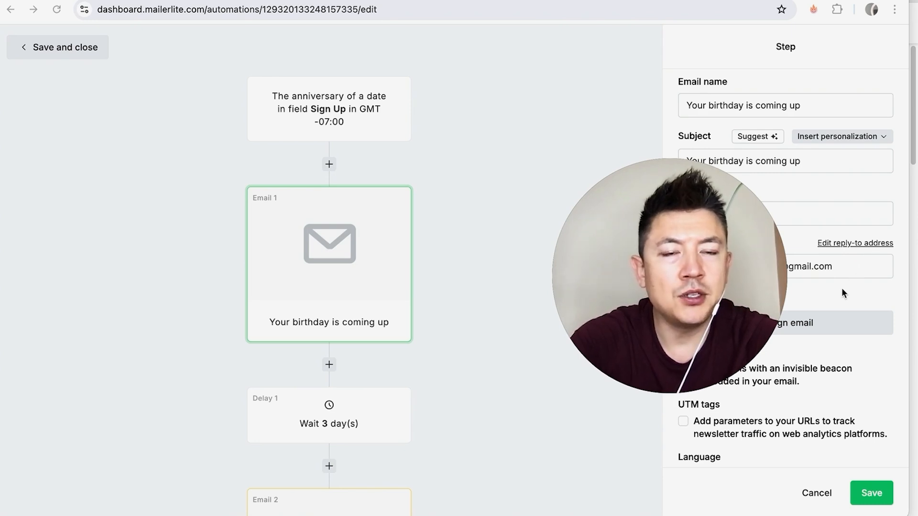
pyautogui.scroll(-1, 842, 288)
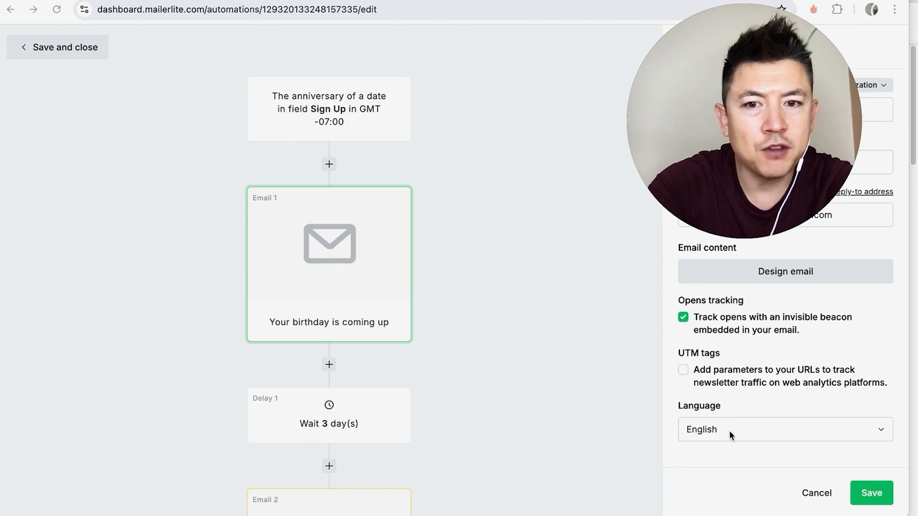
# Try setting the delay between the two emails to 2 hours.
pyautogui.click(276, 414)
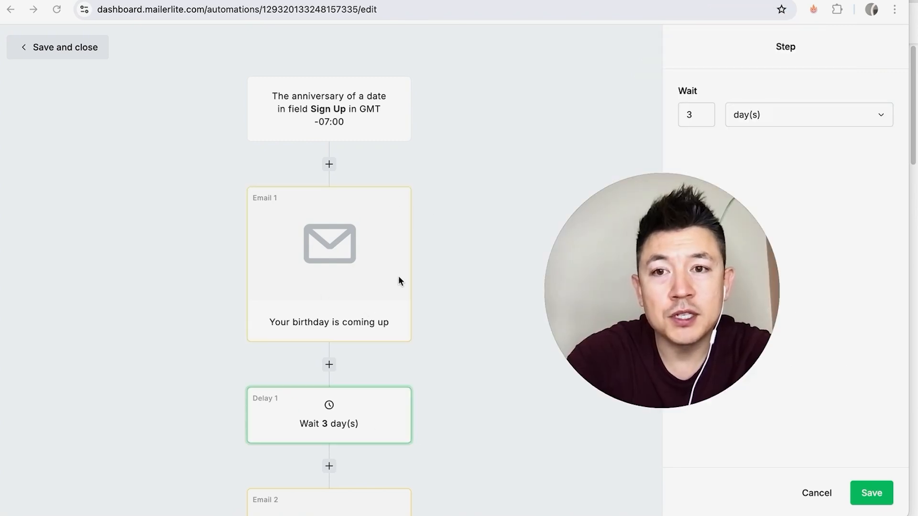
pyautogui.doubleClick(698, 115)
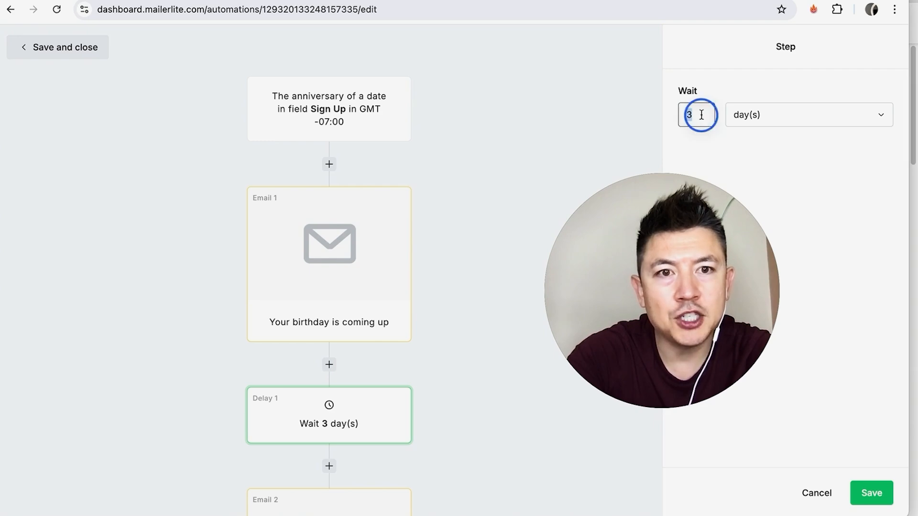
pyautogui.click(772, 113)
pyautogui.click(773, 114)
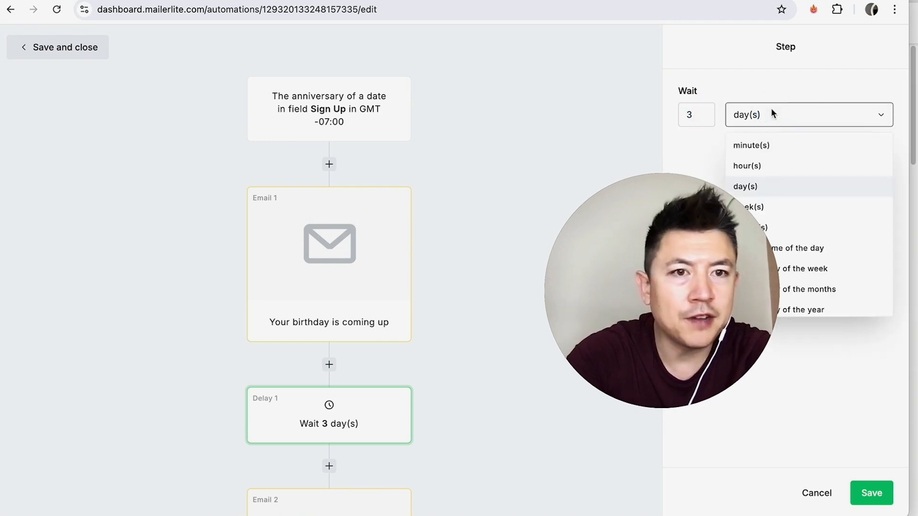
pyautogui.doubleClick(703, 114)
pyautogui.write('2')
pyautogui.click(752, 116)
pyautogui.click(746, 166)
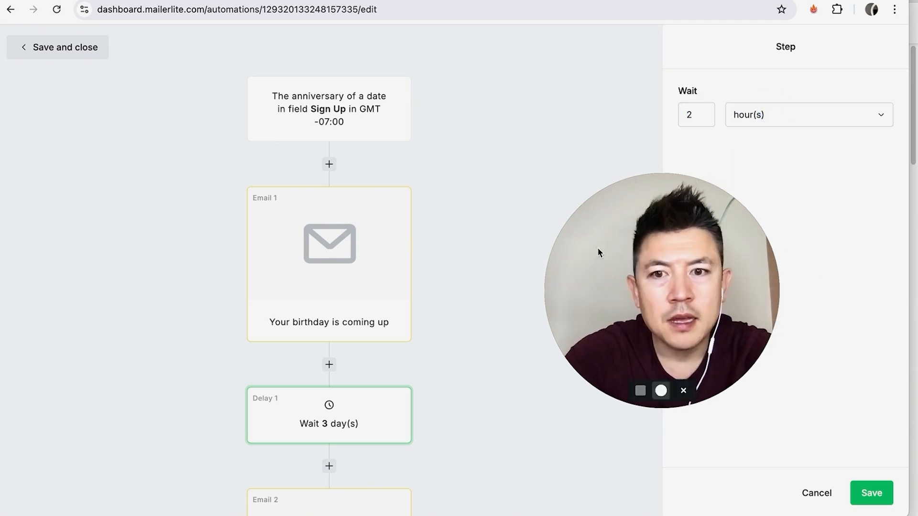
# Open the email design options for the second email, Happy birthday.
pyautogui.scroll(-1, 441, 343)
pyautogui.scroll(-3, 440, 343)
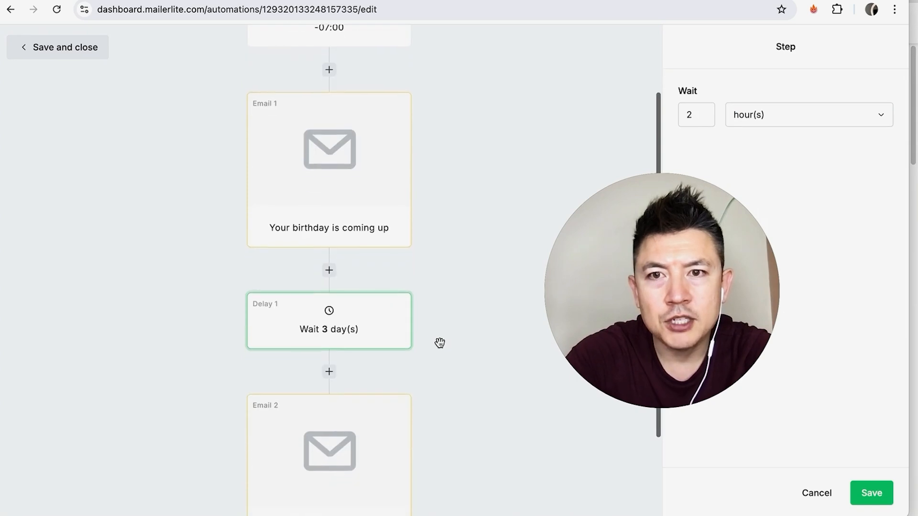
pyautogui.scroll(-1, 440, 343)
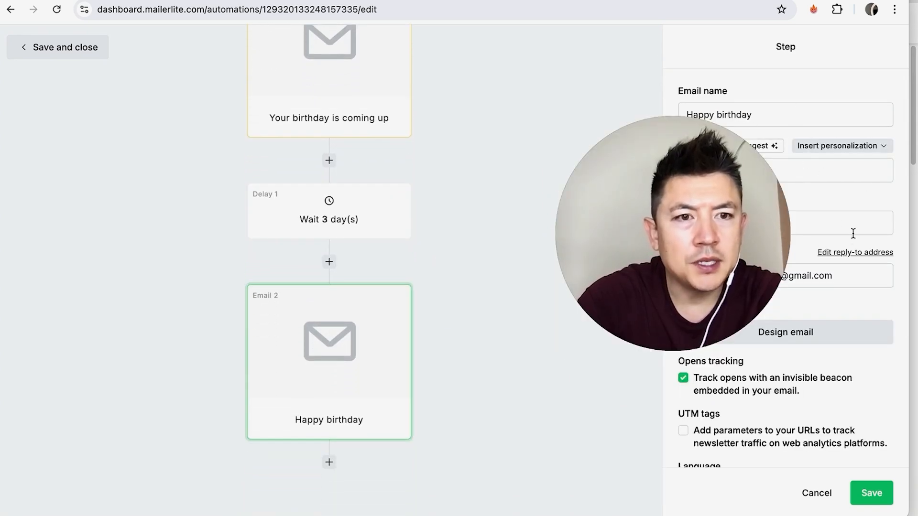
pyautogui.click(851, 336)
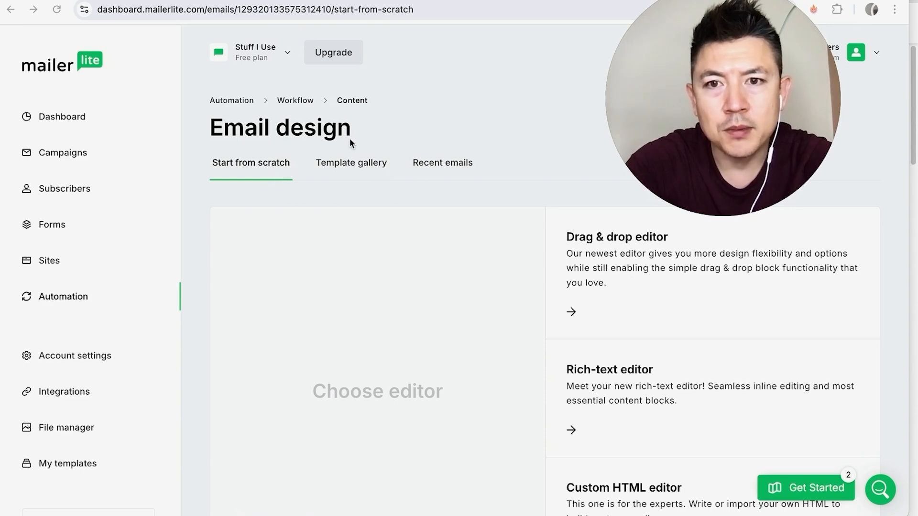
# Browse the template gallery and choose the Anniversary sale template for the Happy birthday email.
pyautogui.click(347, 167)
pyautogui.scroll(-5, 414, 370)
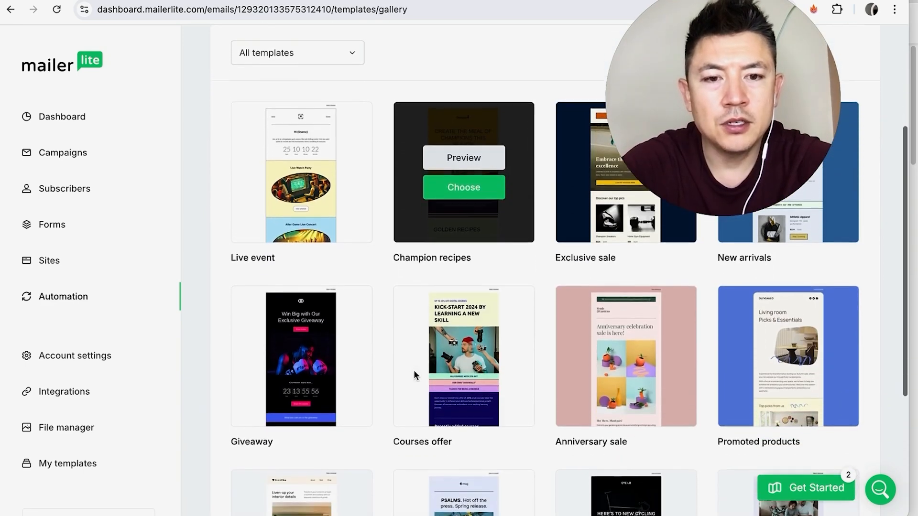
pyautogui.scroll(-3, 414, 374)
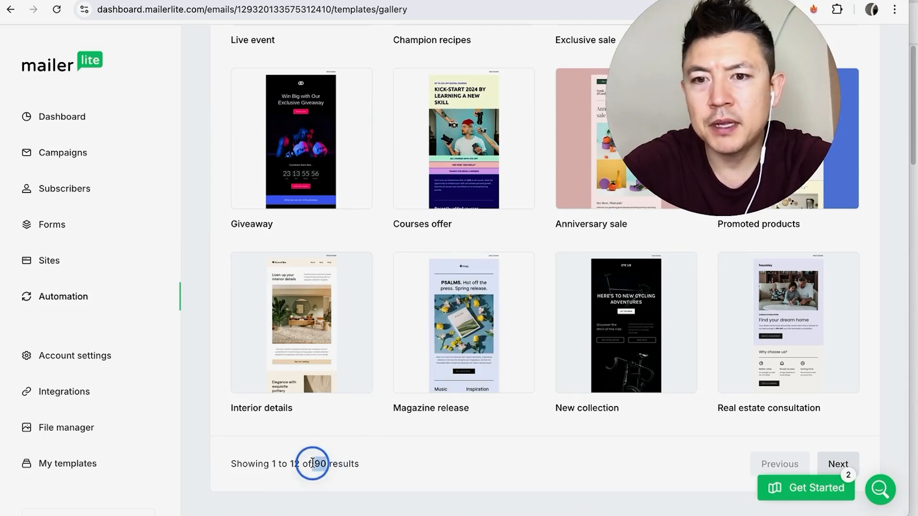
pyautogui.click(830, 463)
pyautogui.scroll(-7, 458, 283)
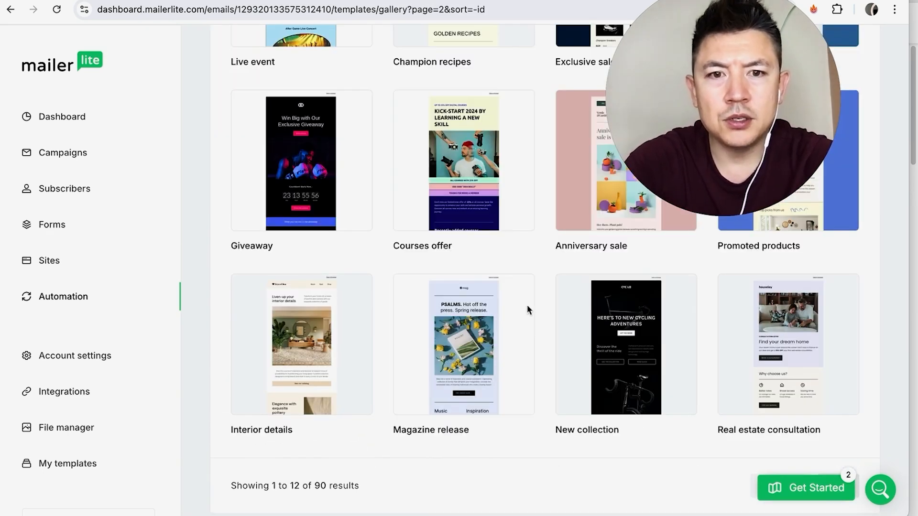
pyautogui.click(591, 215)
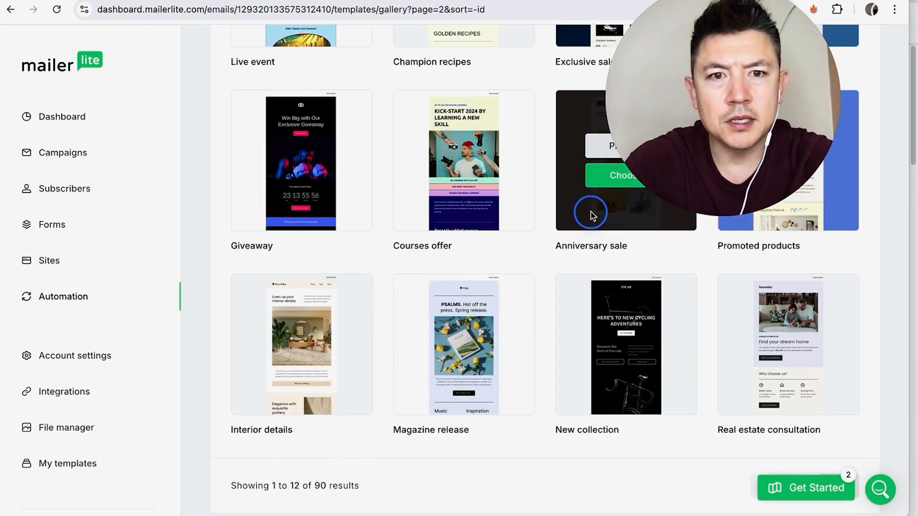
pyautogui.click(601, 181)
# Replace the "Anniversary celebration sale is here!" headline with "HAPPY BIRTHDAY!".
pyautogui.scroll(-2, 351, 406)
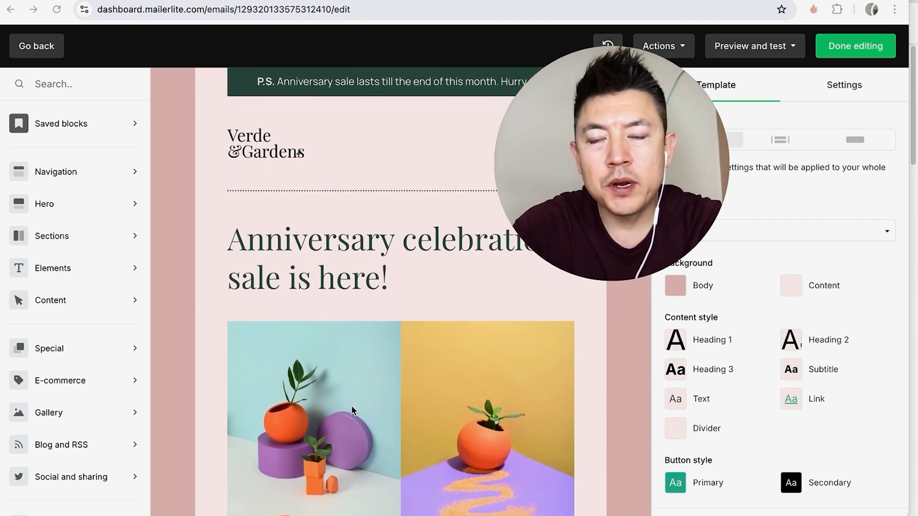
pyautogui.scroll(2, 351, 406)
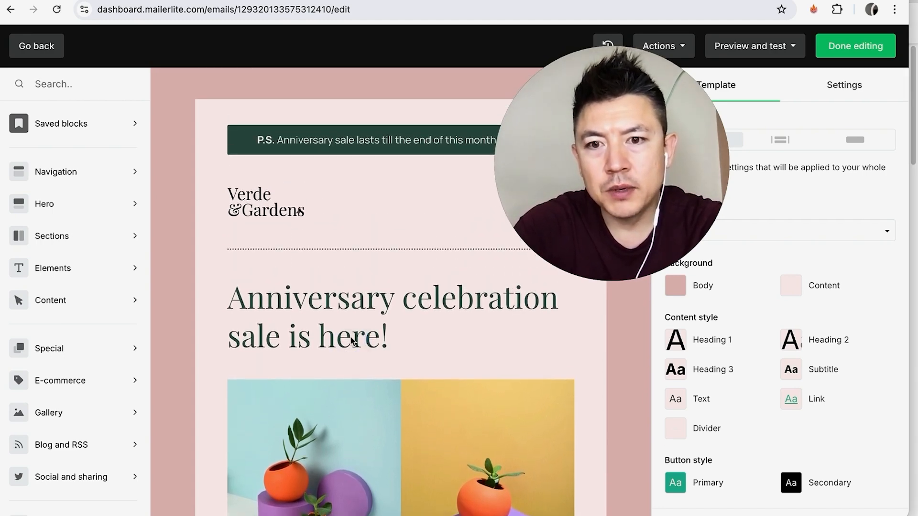
pyautogui.click(376, 337)
pyautogui.moveTo(388, 336); pyautogui.dragTo(249, 287)
pyautogui.write('HAPPY ')
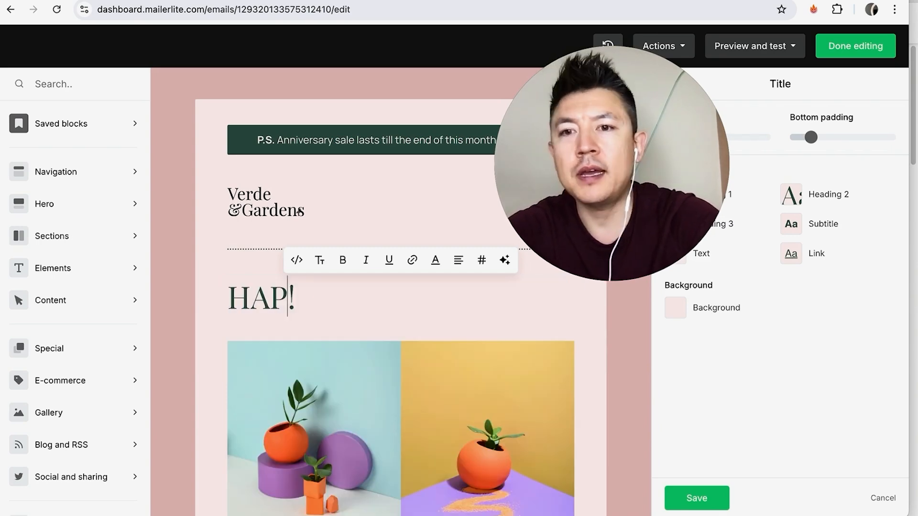
pyautogui.write('BIRT')
pyautogui.press('BackSpace')
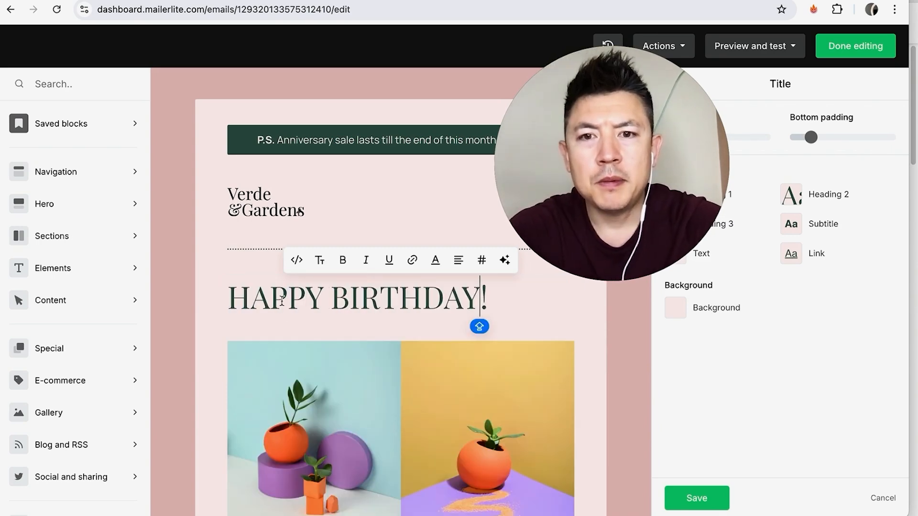
# Center-align the HAPPY BIRTHDAY! headline.
pyautogui.click(335, 301)
pyautogui.tripleClick(334, 301)
pyautogui.click(458, 260)
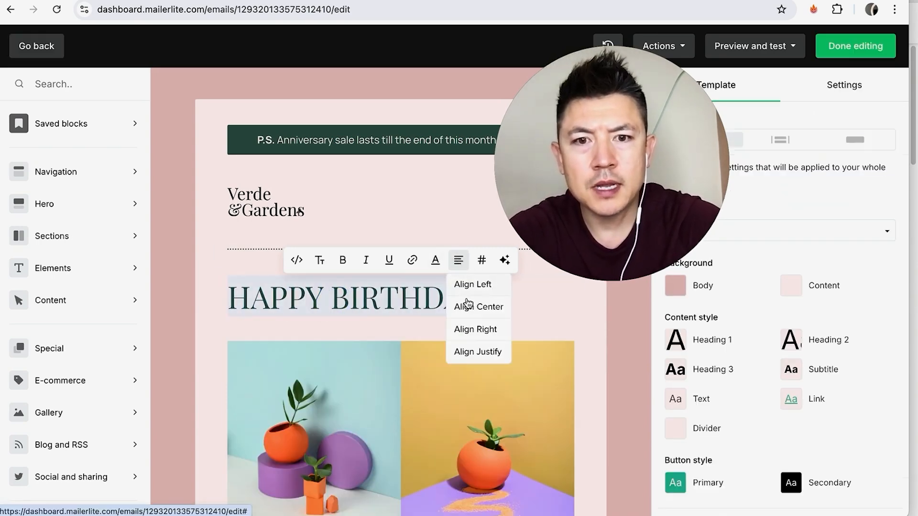
pyautogui.click(471, 311)
# Examine the image blocks, the headline and the header area of the birthday email.
pyautogui.scroll(-3, 373, 342)
pyautogui.click(338, 338)
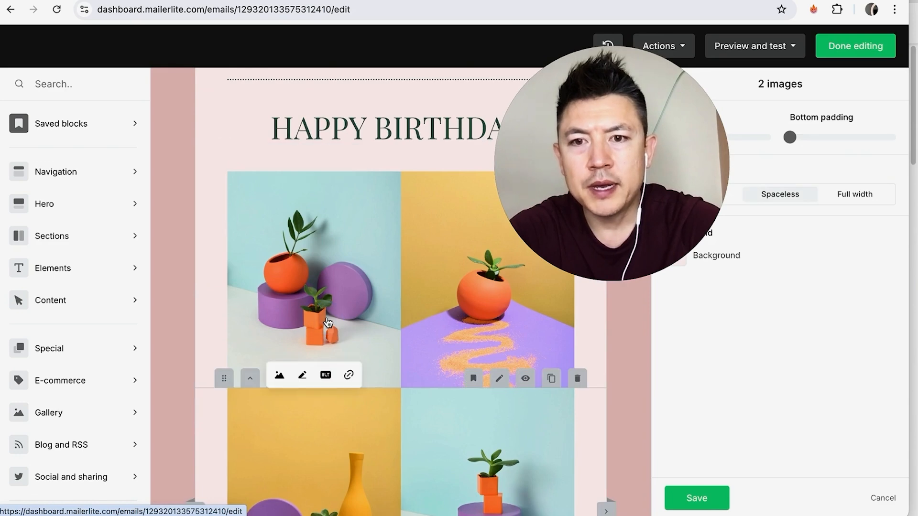
pyautogui.scroll(-3, 430, 277)
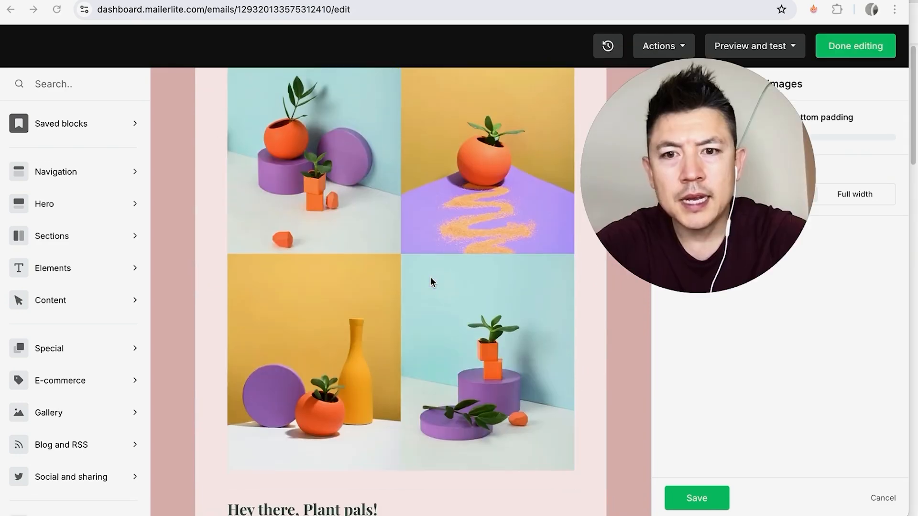
pyautogui.scroll(2, 430, 277)
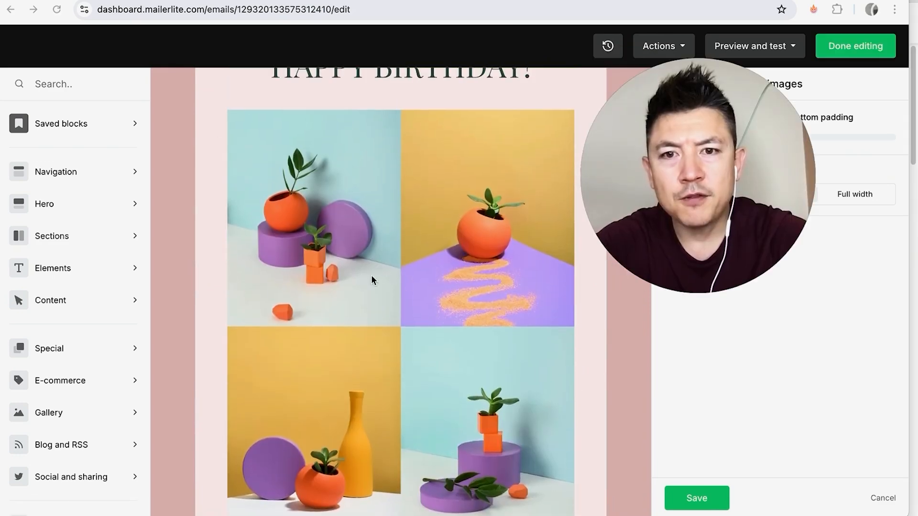
pyautogui.scroll(1, 335, 256)
pyautogui.scroll(5, 335, 255)
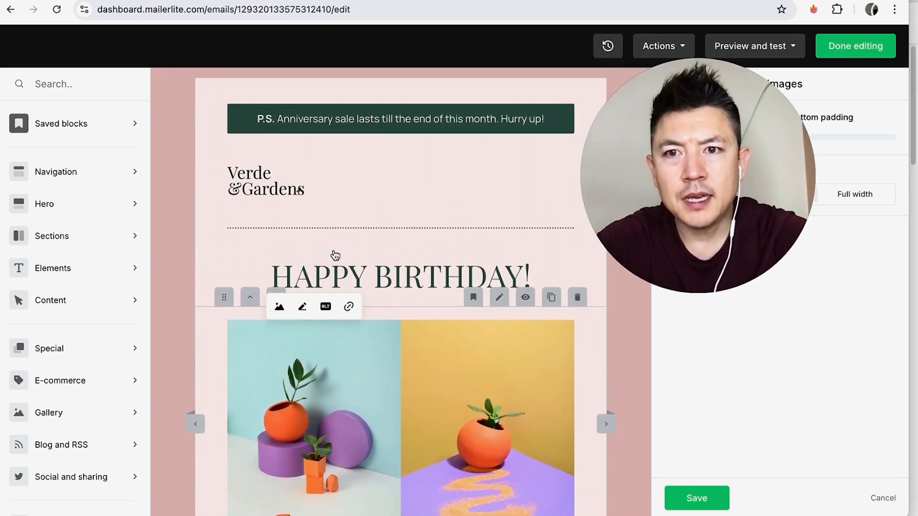
pyautogui.click(291, 218)
pyautogui.scroll(-1, 340, 296)
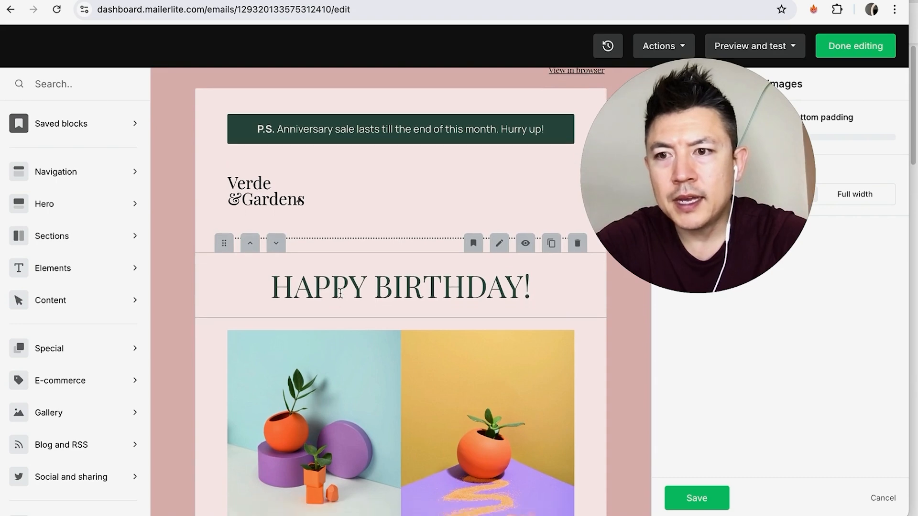
# Insert a Social links block between the dotted divider and the HAPPY BIRTHDAY! headline.
pyautogui.scroll(-1, 62, 285)
pyautogui.scroll(-1, 62, 287)
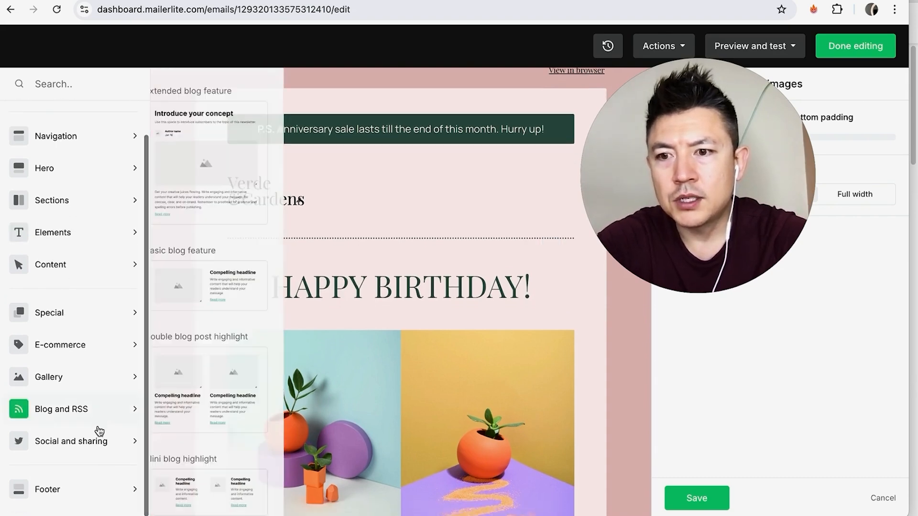
pyautogui.moveTo(84, 447)
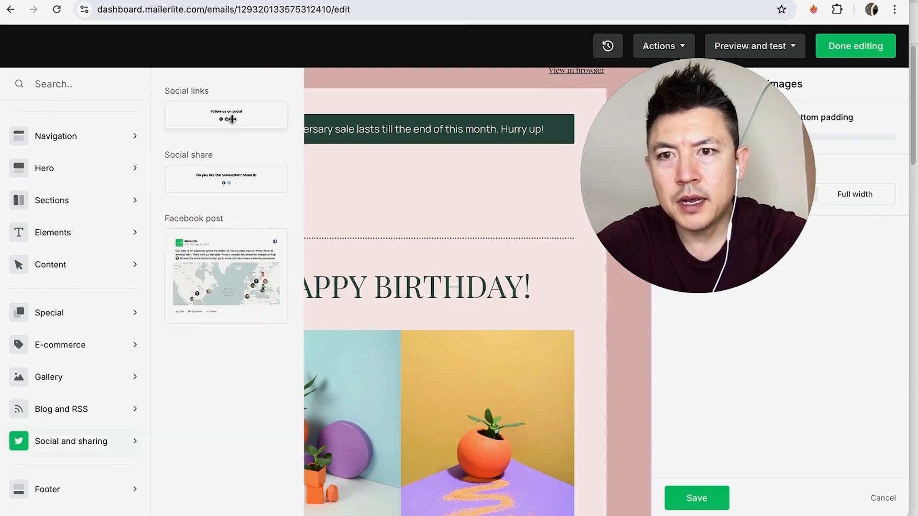
pyautogui.moveTo(228, 118); pyautogui.dragTo(391, 300)
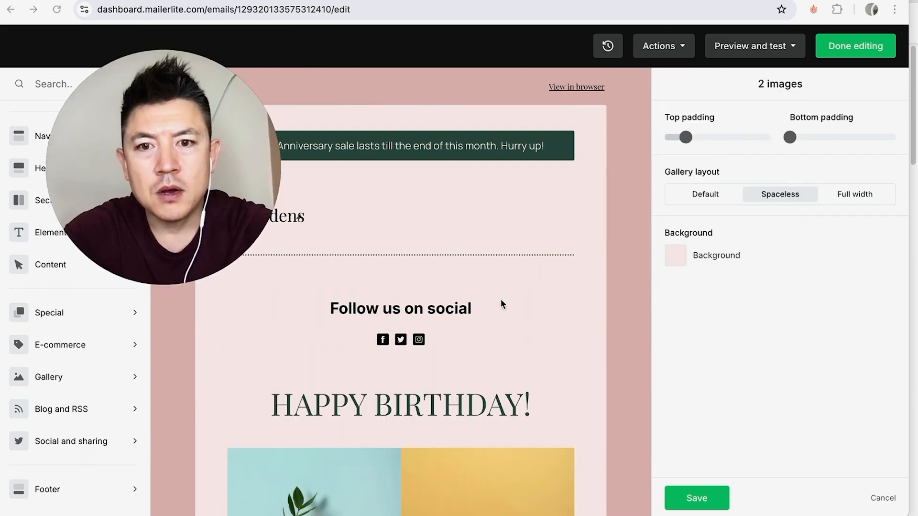
# Remove Twitter from the social links block, add a YouTube link, and finish editing the email design.
pyautogui.click(420, 340)
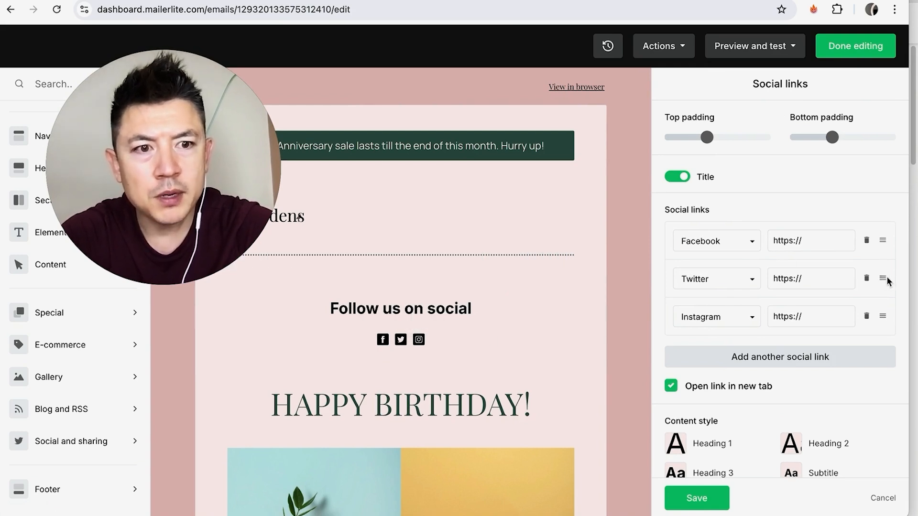
pyautogui.click(867, 279)
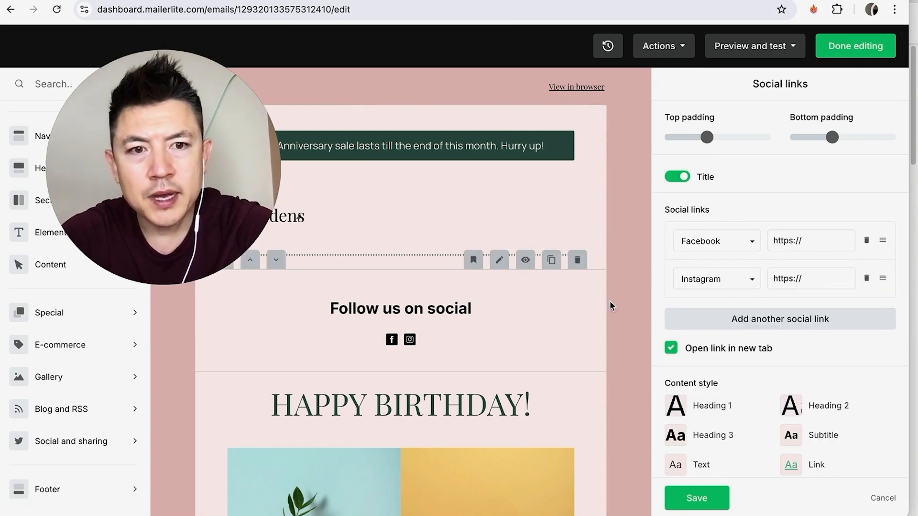
pyautogui.click(744, 318)
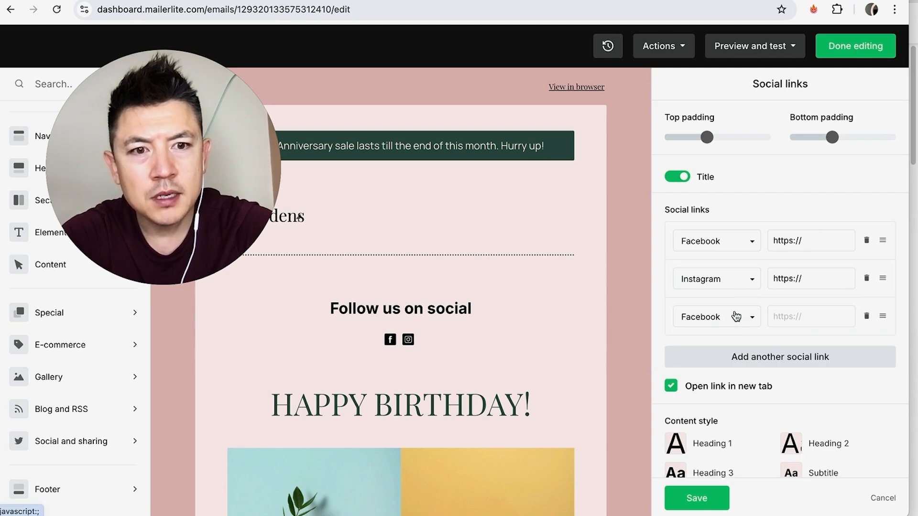
pyautogui.click(736, 316)
pyautogui.click(703, 232)
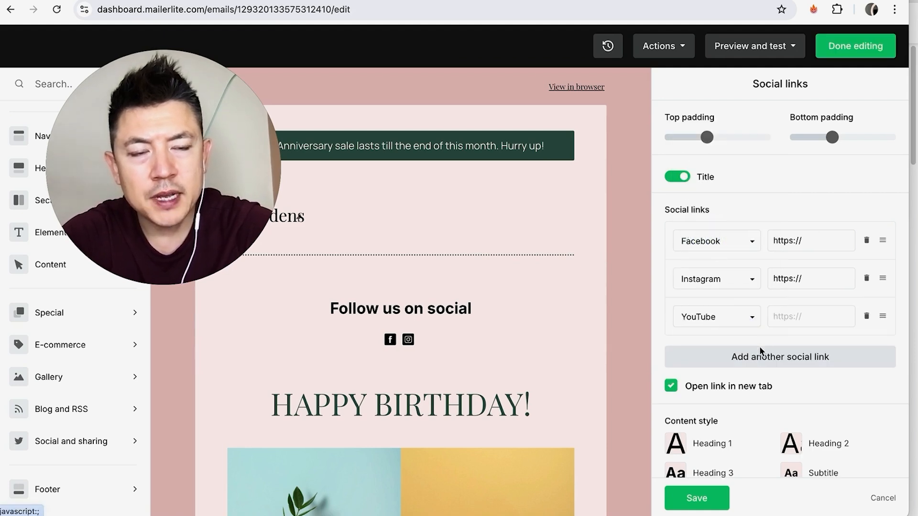
pyautogui.click(811, 314)
pyautogui.click(471, 221)
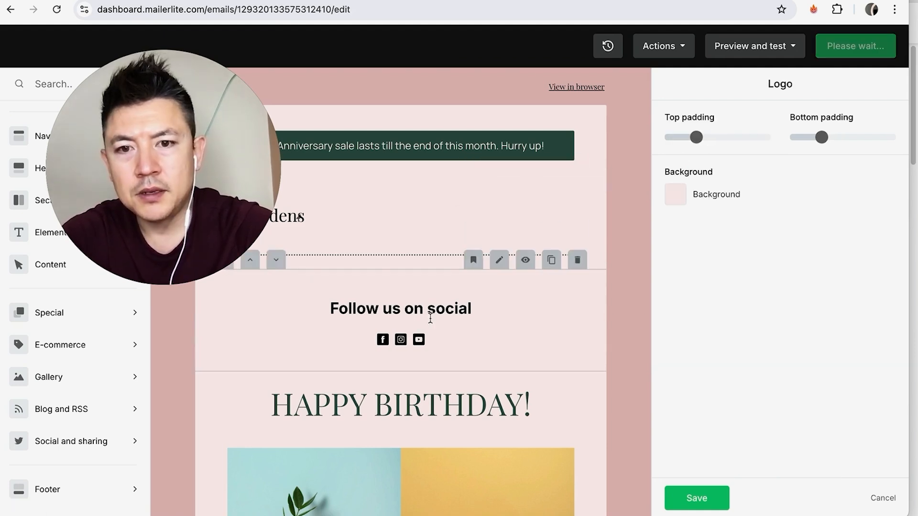
pyautogui.scroll(-15, 480, 368)
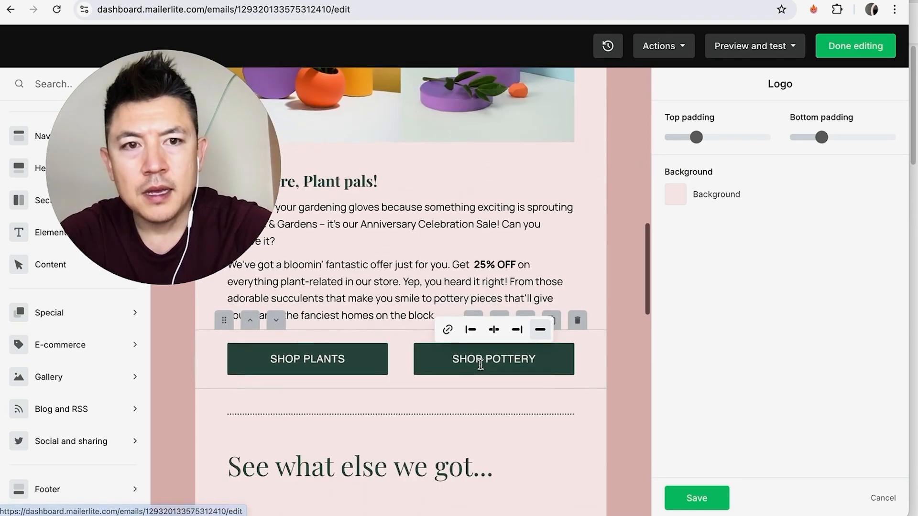
pyautogui.scroll(7, 604, 281)
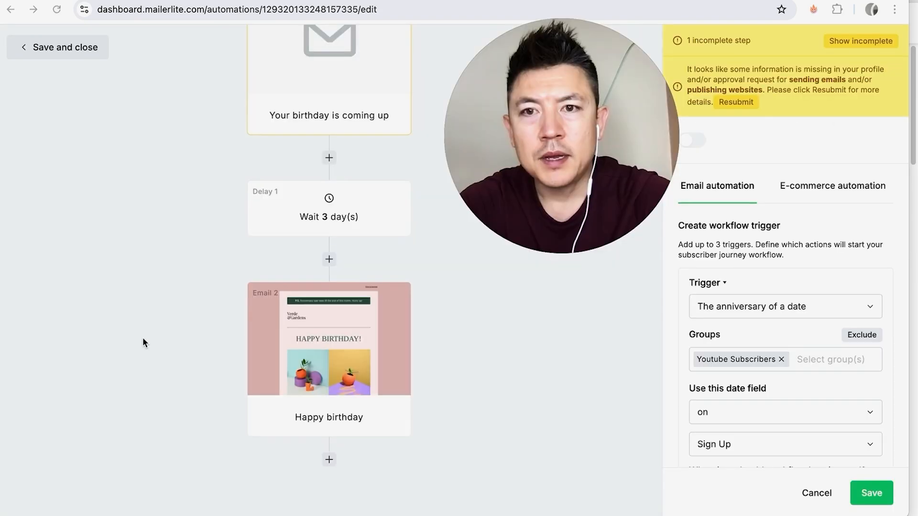
# Open the design of the "Your birthday is coming up" email with the Live event template and review its content sections.
pyautogui.scroll(3, 142, 337)
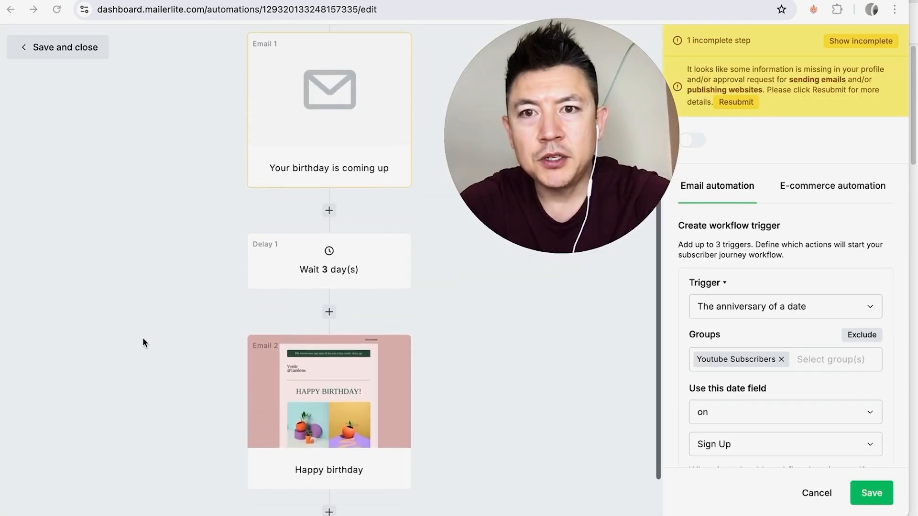
pyautogui.click(303, 164)
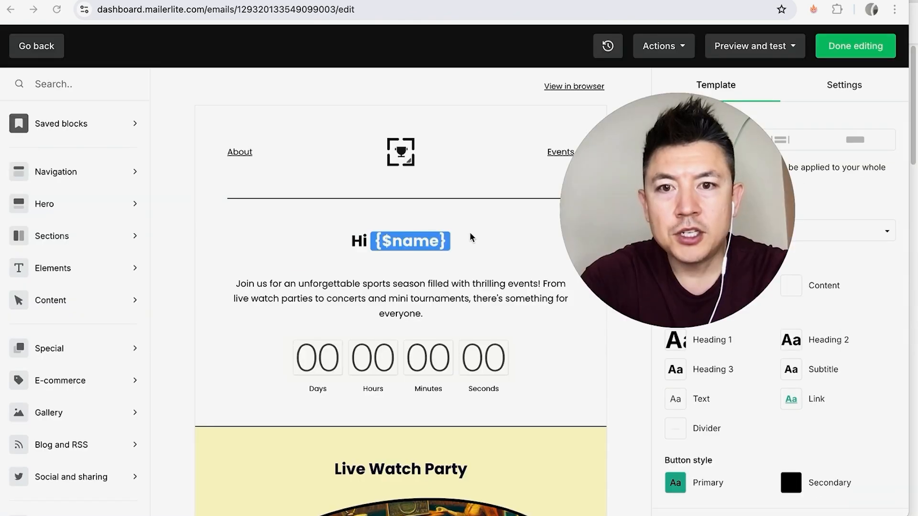
pyautogui.click(465, 236)
pyautogui.scroll(-3, 441, 328)
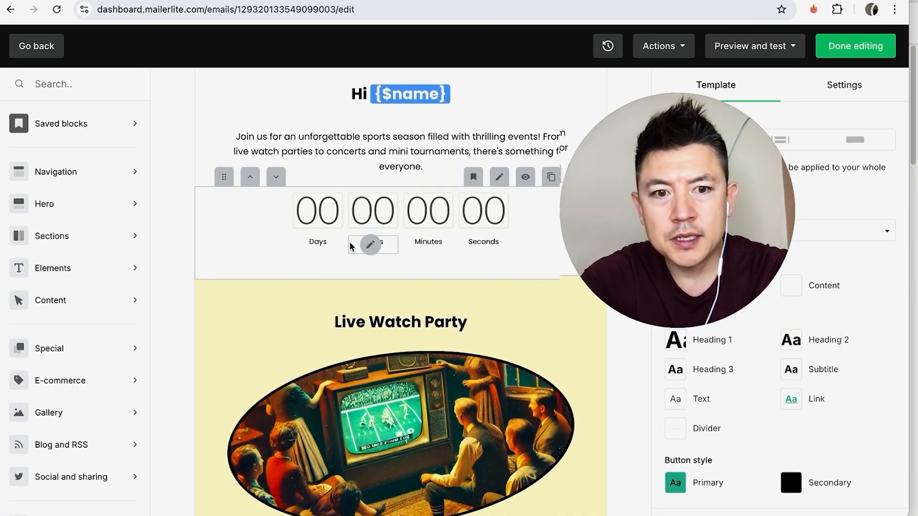
pyautogui.scroll(-3, 351, 244)
pyautogui.scroll(-5, 350, 244)
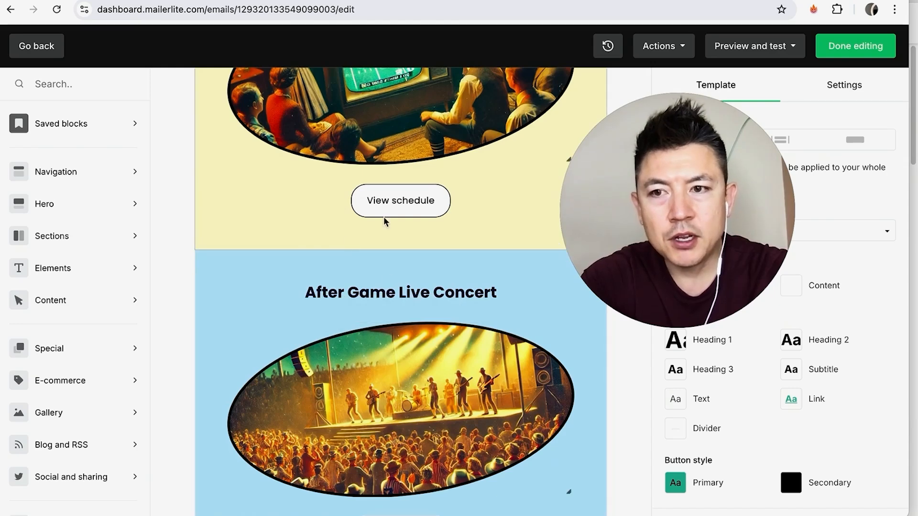
# Insert a Simple content block between the Live Watch Party and After Game Live Concert sections.
pyautogui.click(85, 266)
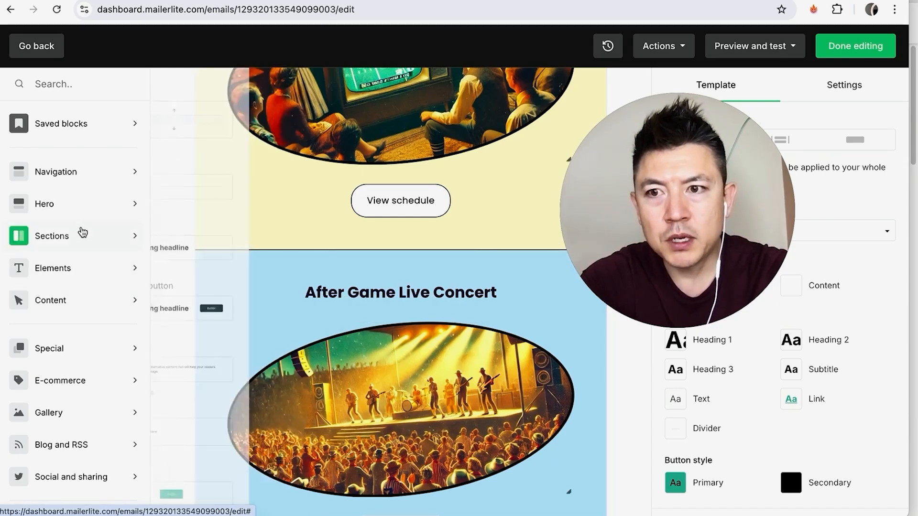
pyautogui.moveTo(79, 300)
pyautogui.scroll(-4, 252, 344)
pyautogui.scroll(-3, 252, 343)
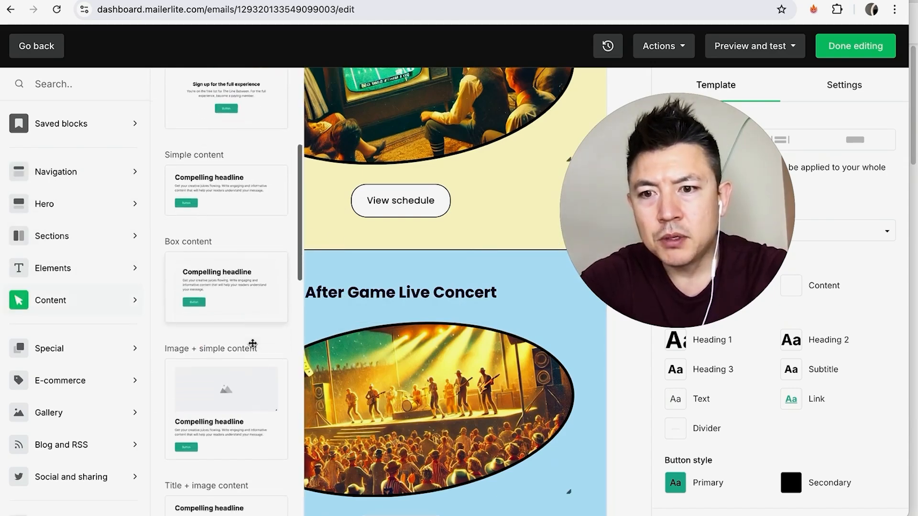
pyautogui.scroll(4, 253, 343)
pyautogui.moveTo(252, 343); pyautogui.dragTo(361, 294)
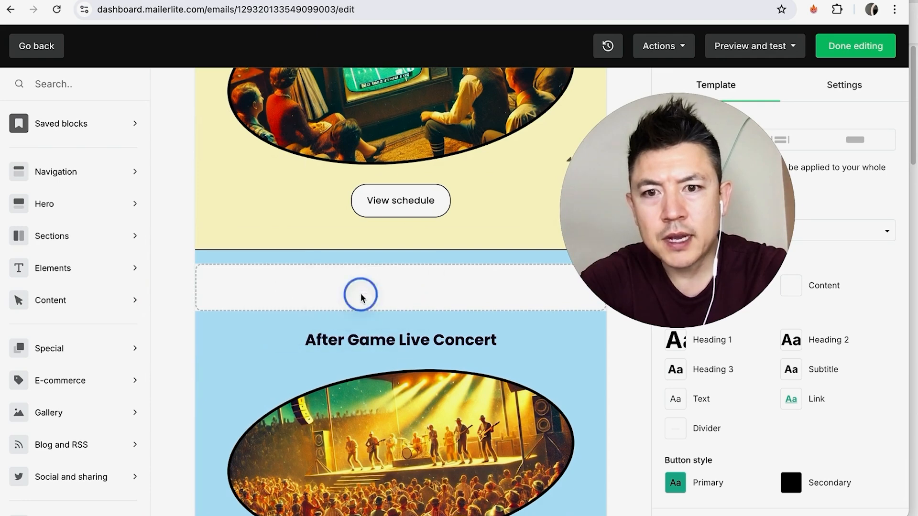
# Set the new content block's headline to "YOUR BIRTHDAY IS COMING!" and finish editing the email design.
pyautogui.tripleClick(454, 324)
pyautogui.write('YOUR BIRTHDAY')
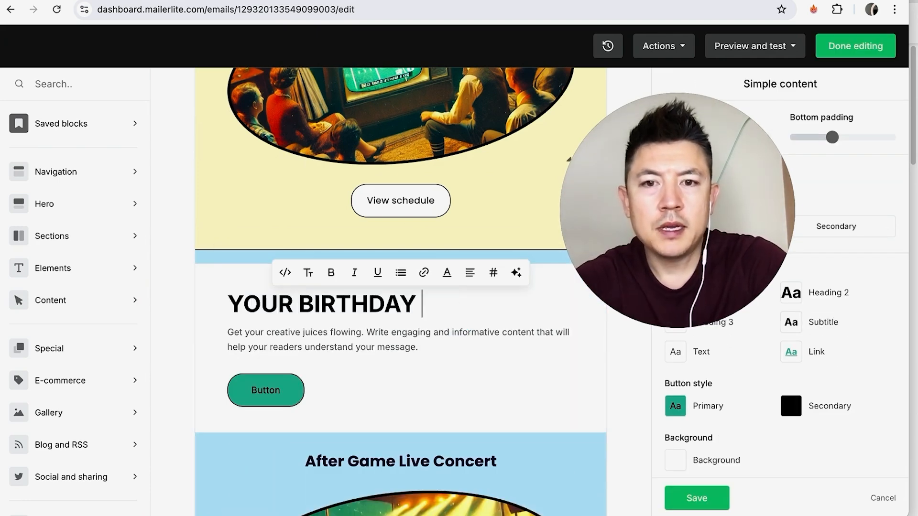
pyautogui.write(' IS COMING!')
pyautogui.scroll(2, 418, 236)
pyautogui.click(416, 220)
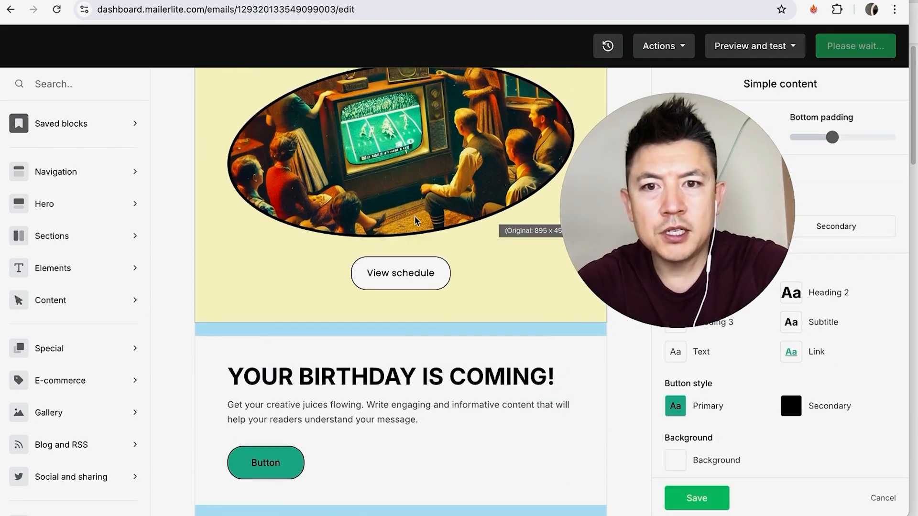
pyautogui.scroll(5, 415, 225)
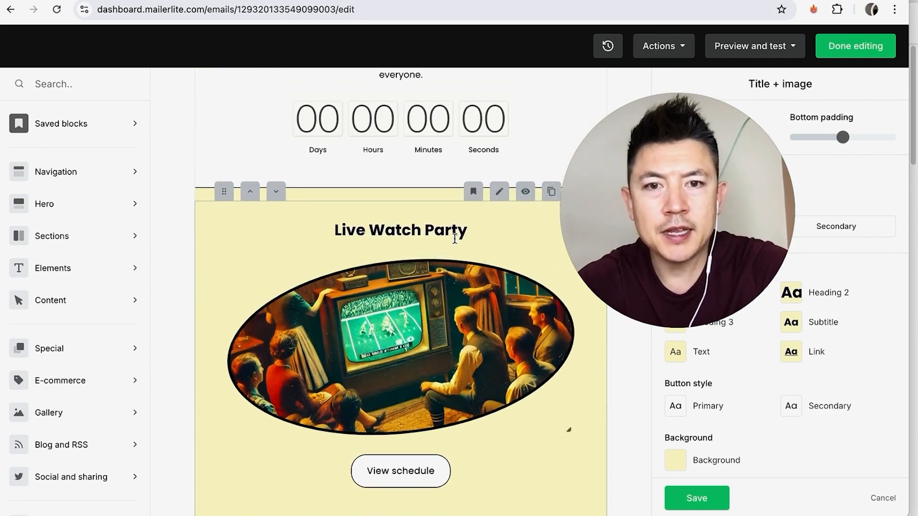
pyautogui.click(855, 46)
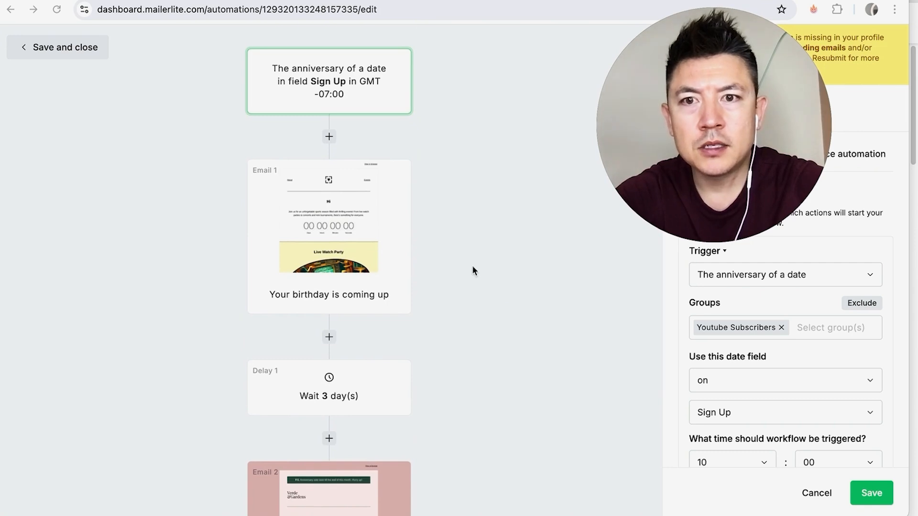
# Review the workflow's emails and delay, and check which step types can be added between the first email and the delay.
pyautogui.scroll(-4, 414, 288)
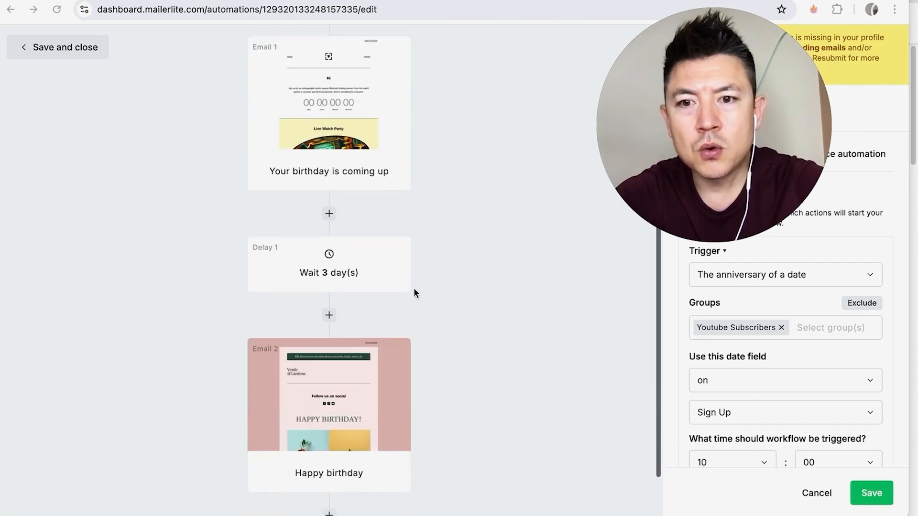
pyautogui.scroll(1, 463, 406)
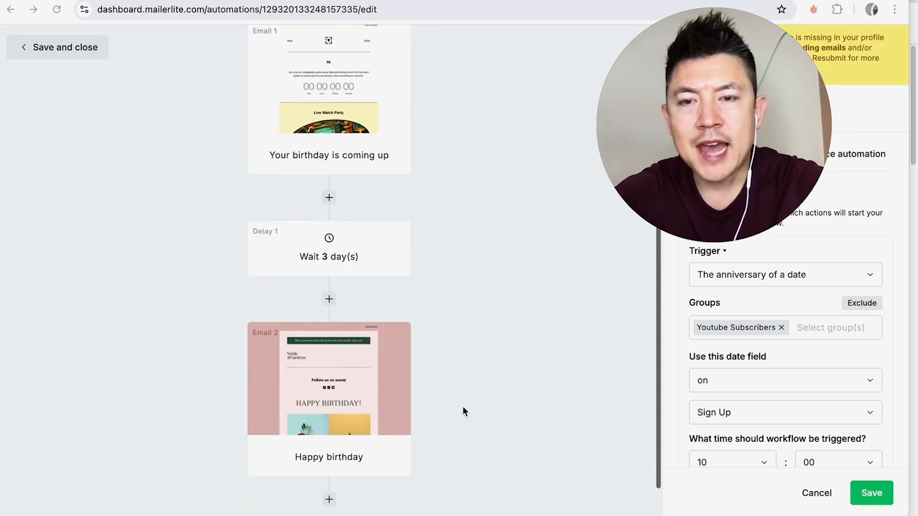
pyautogui.scroll(2, 499, 236)
pyautogui.click(329, 241)
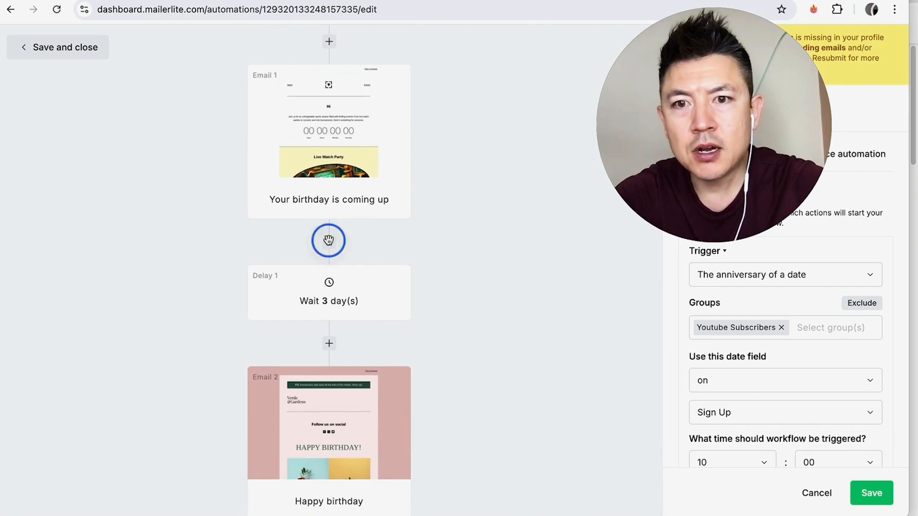
pyautogui.click(330, 245)
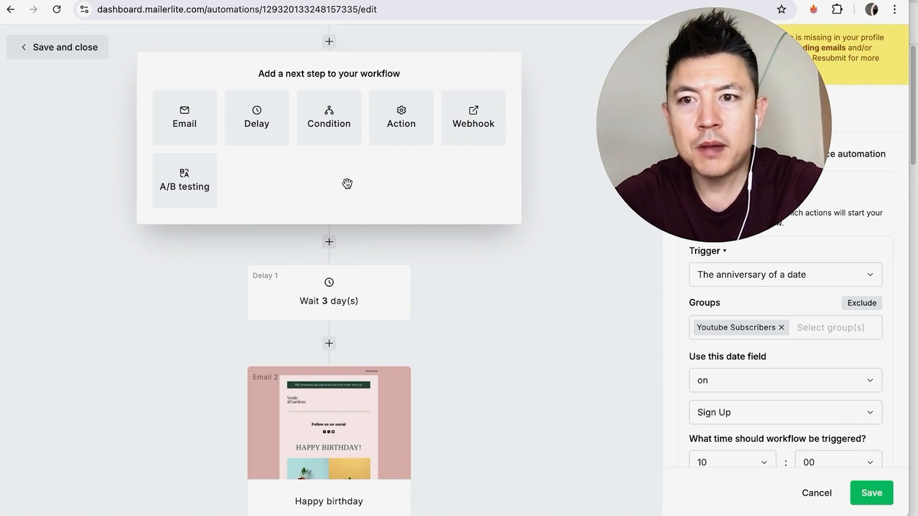
pyautogui.click(486, 317)
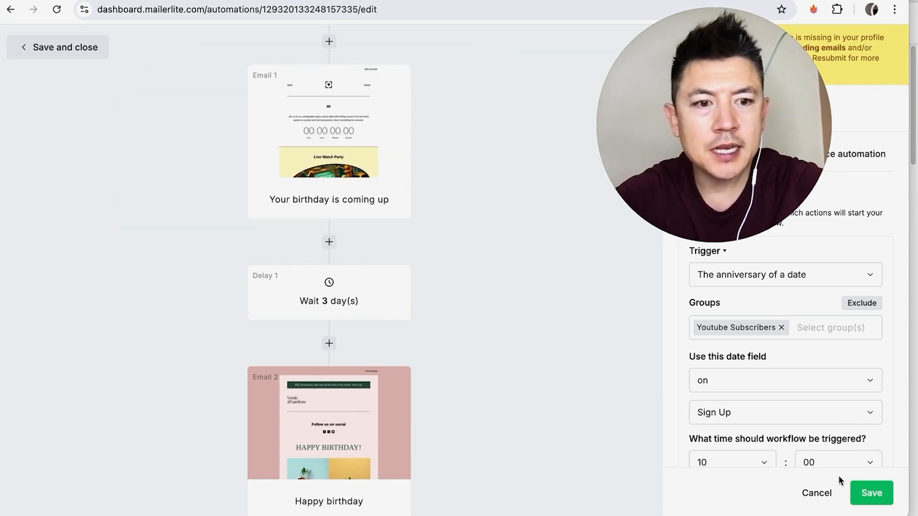
# Save the birthday automation and return to the list of automations.
pyautogui.click(863, 492)
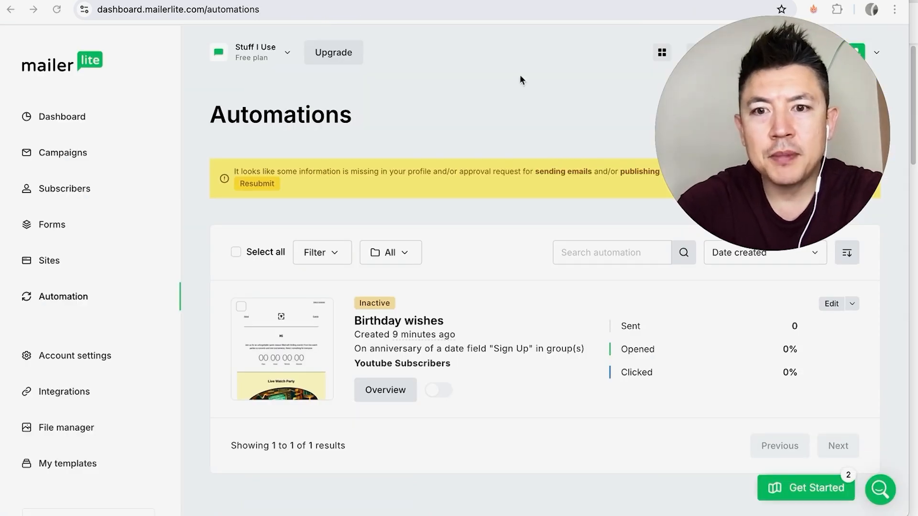